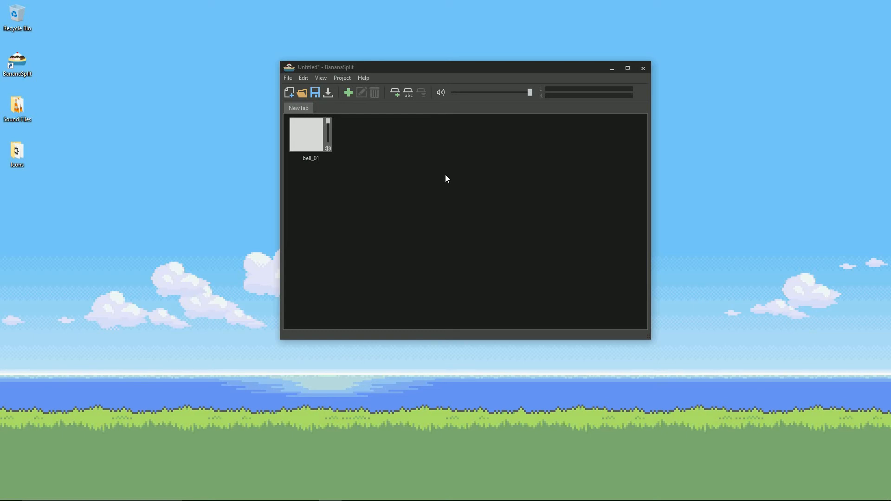
{"action": "left_click", "coordinate": [323, 158]}
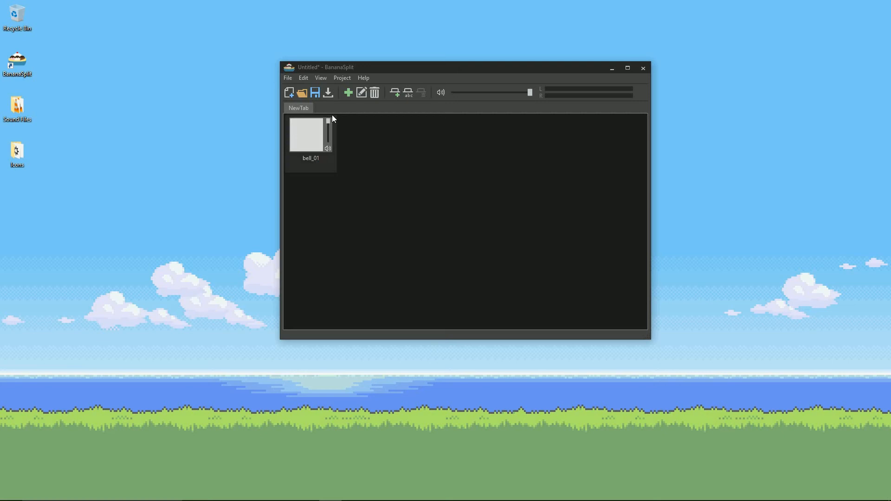
{"action": "left_click", "coordinate": [304, 79]}
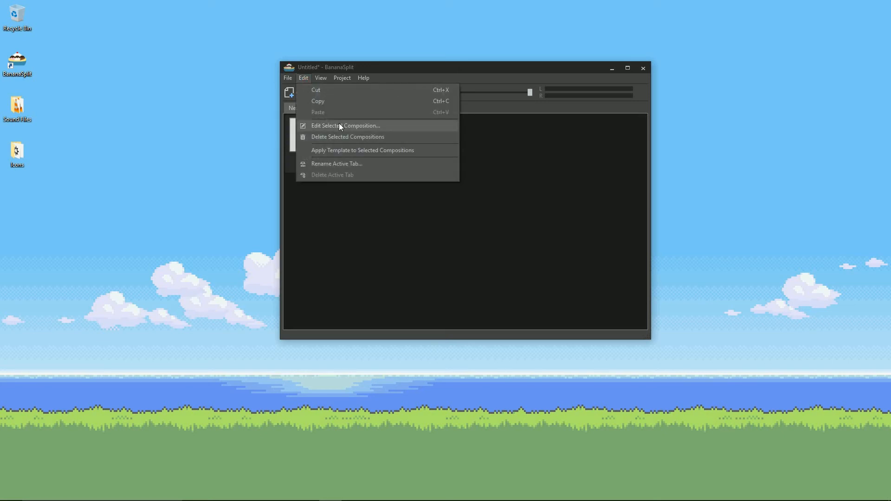
{"action": "left_click", "coordinate": [306, 77]}
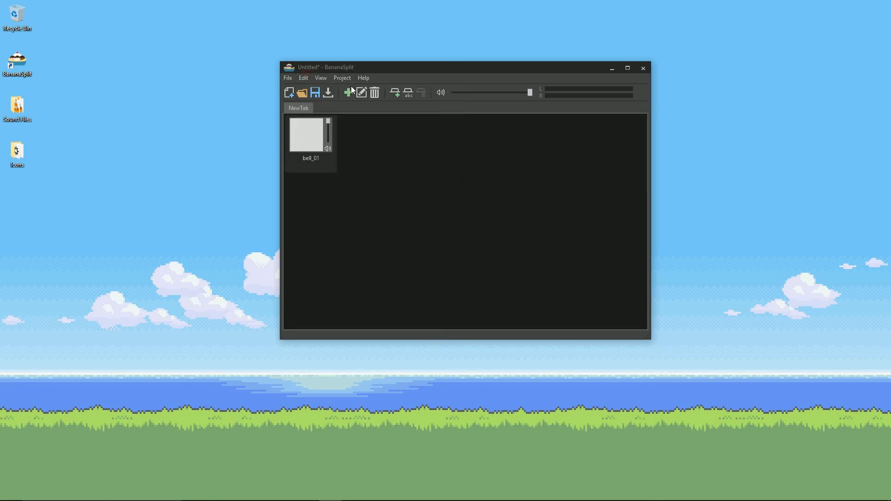
{"action": "left_click", "coordinate": [325, 164]}
{"action": "right_click", "coordinate": [324, 164]}
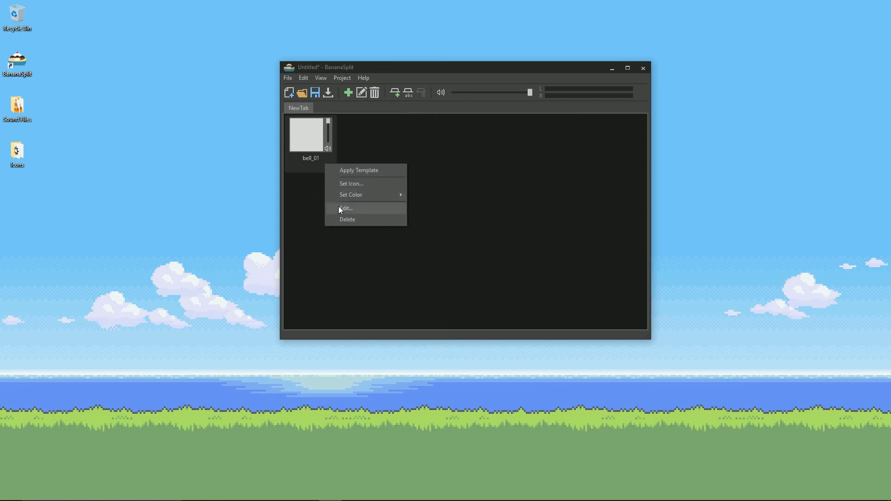
{"action": "left_click", "coordinate": [318, 163]}
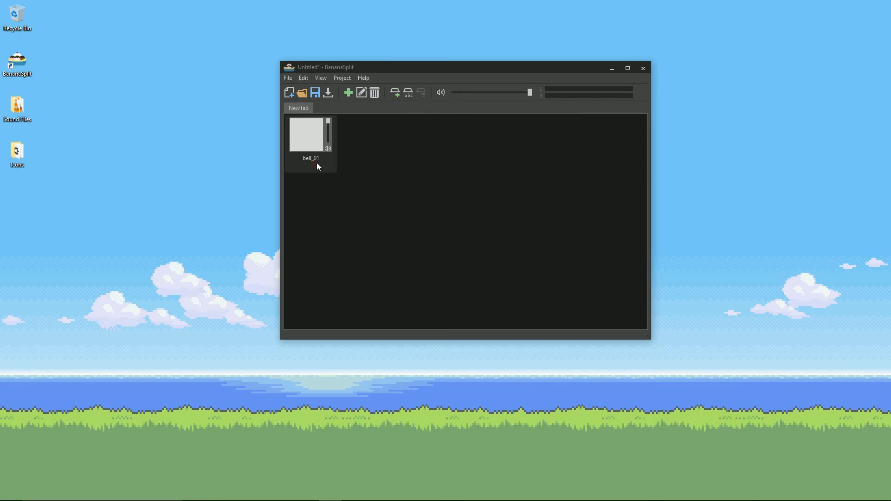
Step: Open the bell_01 composition for editing in a window clear of its tile and preview its playback
{"action": "double_click", "coordinate": [317, 163]}
{"action": "left_click", "coordinate": [380, 114]}
{"action": "left_click_drag", "start_coordinate": [380, 114], "coordinate": [421, 153]}
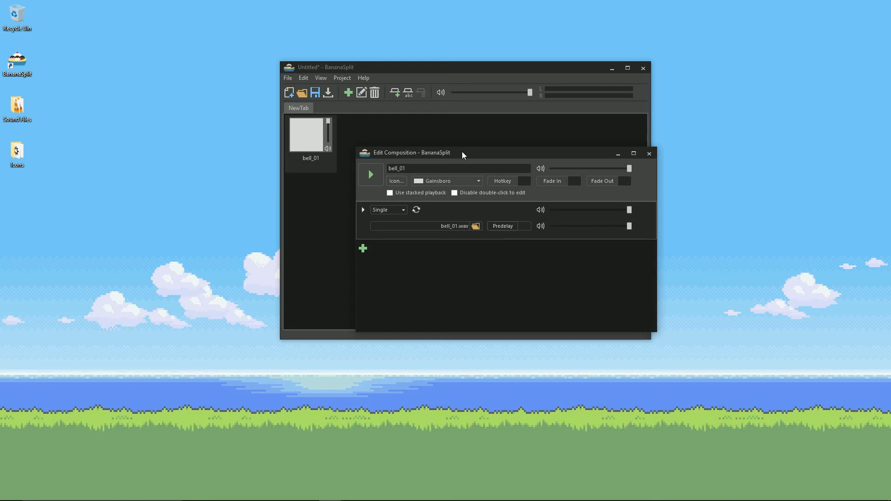
{"action": "left_click", "coordinate": [371, 177]}
{"action": "left_click", "coordinate": [369, 174]}
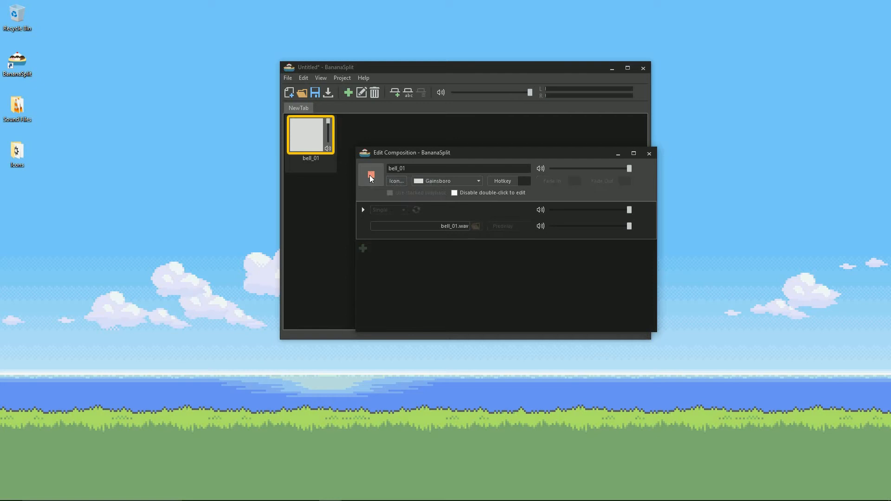
Step: Rename the bell_01 composition to Bell
{"action": "left_click", "coordinate": [420, 170]}
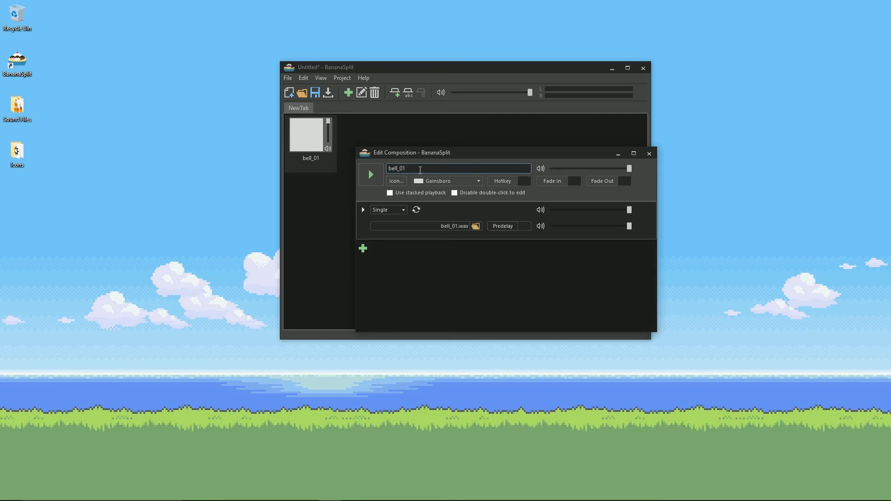
{"action": "key", "text": "BackSpace"}
{"action": "key", "text": "BackSpace"}
{"action": "key", "text": "BackSpace"}
{"action": "key", "text": "BackSpace"}
{"action": "key", "text": "BackSpace"}
{"action": "key", "text": "BackSpace"}
{"action": "key", "text": "BackSpace"}
{"action": "type", "text": "Bell"}
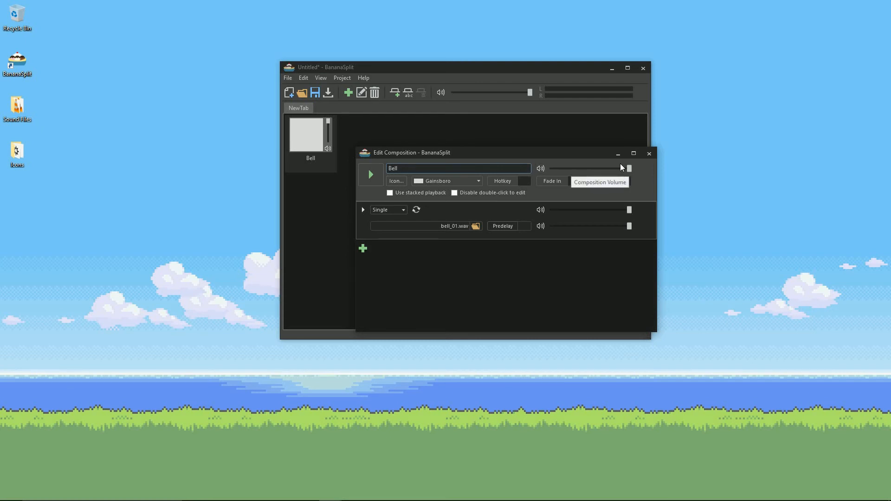
Step: Try out the Bell composition's mute toggle and volume control, leaving it unmuted at full volume
{"action": "left_click", "coordinate": [540, 168]}
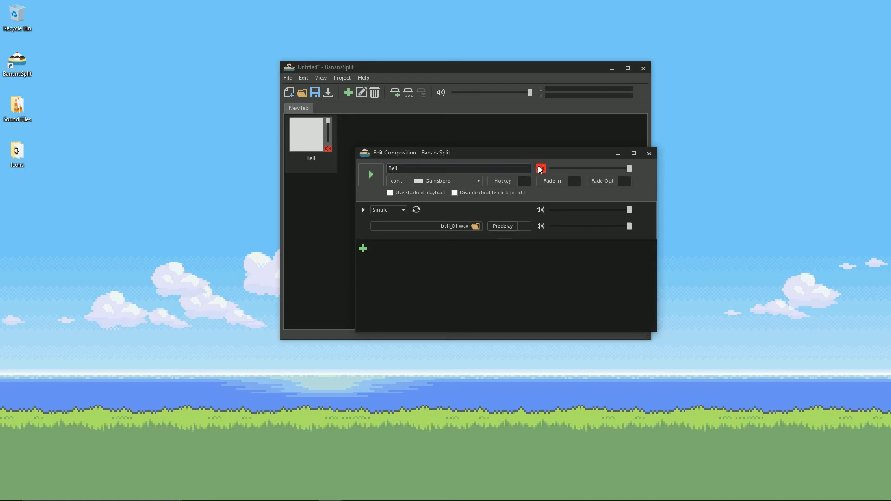
{"action": "left_click", "coordinate": [540, 168]}
{"action": "mouse_move", "coordinate": [628, 168]}
{"action": "left_mouse_down"}
{"action": "mouse_move", "coordinate": [573, 167]}
{"action": "mouse_move", "coordinate": [632, 167]}
{"action": "left_mouse_up"}
Step: Give the Bell composition the black starburst icon and the color Green, and close its editor
{"action": "left_click", "coordinate": [394, 182]}
{"action": "left_click", "coordinate": [457, 230]}
{"action": "left_click", "coordinate": [720, 382]}
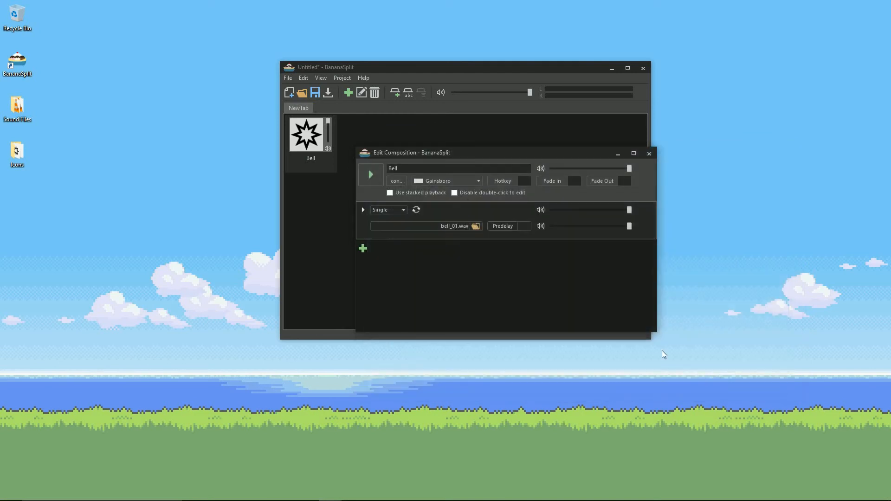
{"action": "left_click", "coordinate": [452, 181]}
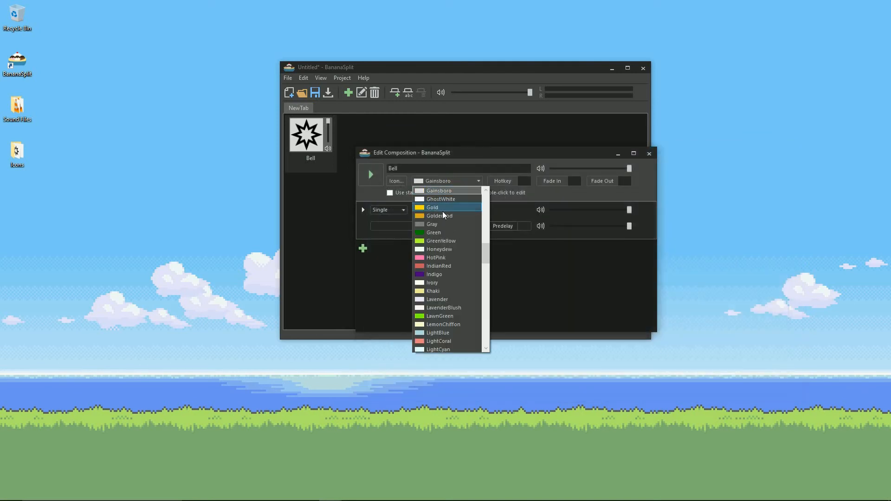
{"action": "left_click", "coordinate": [441, 232]}
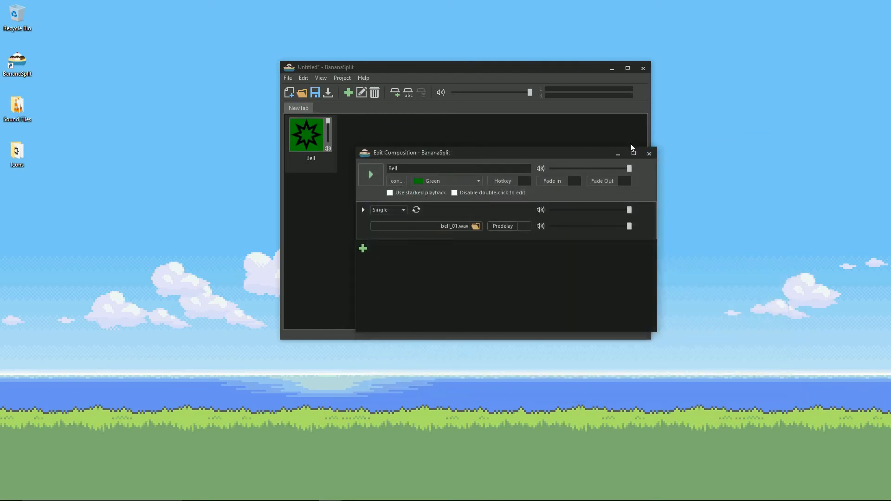
{"action": "left_click", "coordinate": [648, 154]}
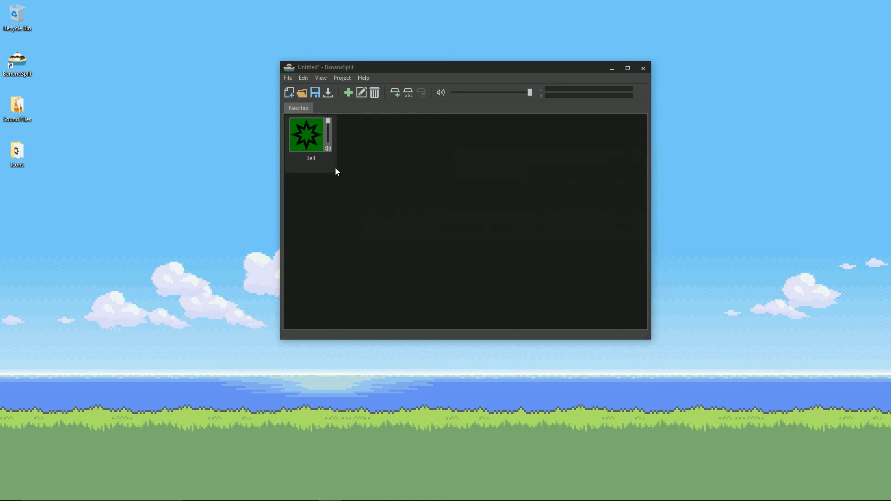
Step: Assign B as the Bell composition's hotkey and trigger the sound with it from the main window
{"action": "right_click", "coordinate": [325, 163]}
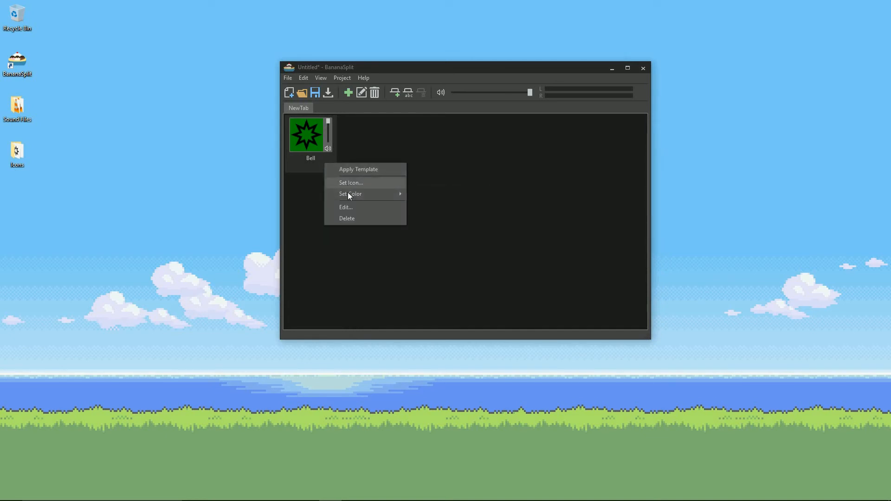
{"action": "mouse_move", "coordinate": [348, 194]}
{"action": "left_click", "coordinate": [341, 206]}
{"action": "left_click_drag", "start_coordinate": [420, 116], "coordinate": [467, 167]}
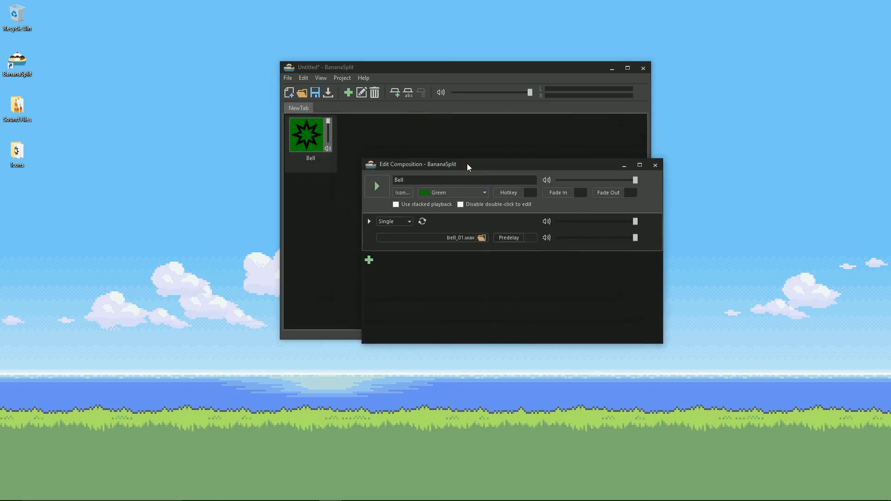
{"action": "left_click", "coordinate": [509, 192]}
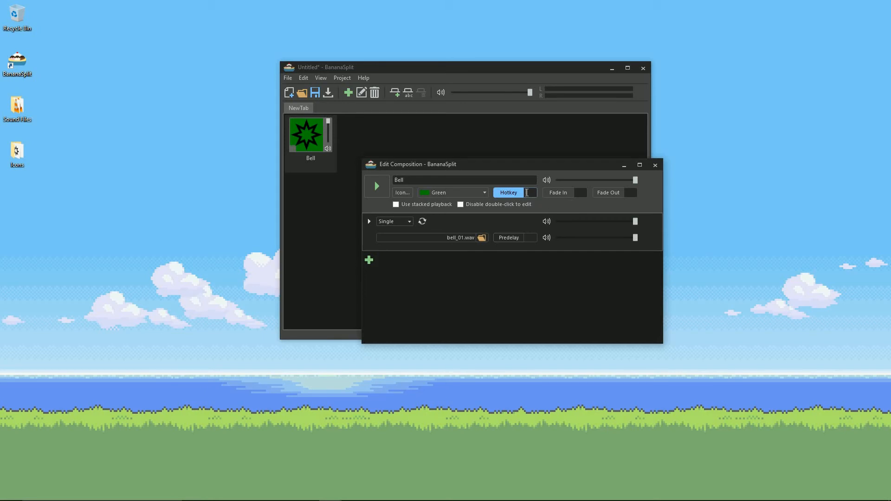
{"action": "key", "text": "b"}
{"action": "left_click", "coordinate": [655, 165]}
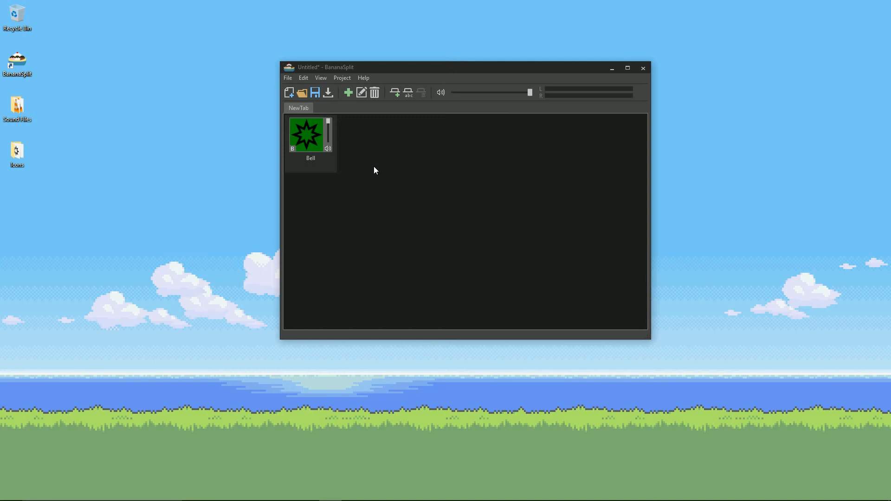
{"action": "key", "text": "b"}
Step: Reopen the Bell composition for editing and place its editor window clear of the tile
{"action": "right_click", "coordinate": [300, 165]}
{"action": "left_click", "coordinate": [331, 205]}
{"action": "left_click_drag", "start_coordinate": [405, 117], "coordinate": [461, 155]}
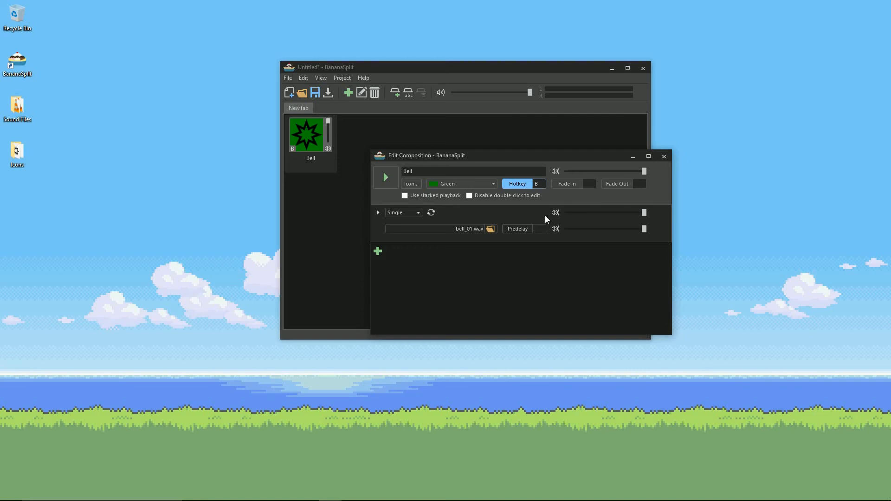
Step: Replace the Bell composition's sound file with rain_loop_short from the Sound Files folder and preview it
{"action": "left_click", "coordinate": [490, 229]}
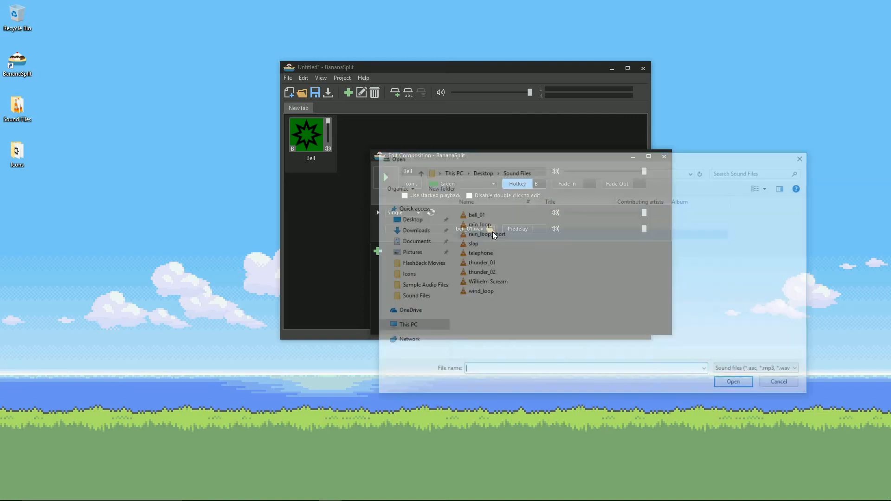
{"action": "left_click", "coordinate": [485, 234]}
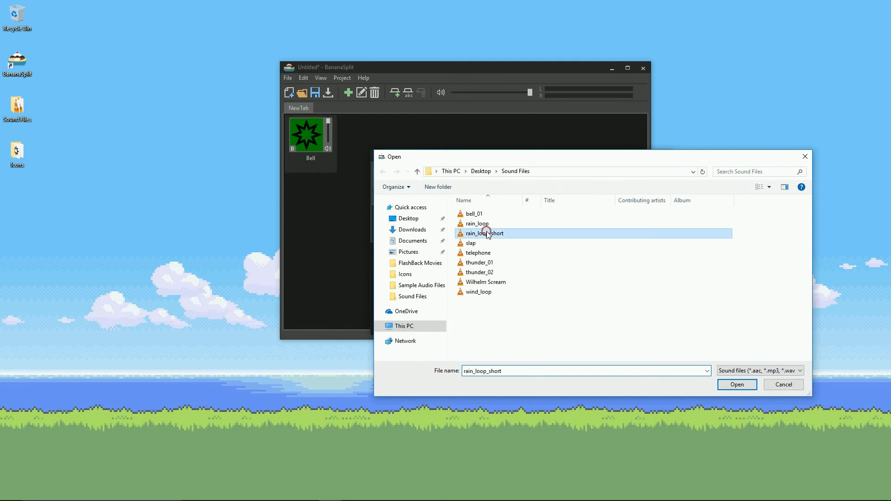
{"action": "left_click", "coordinate": [728, 385]}
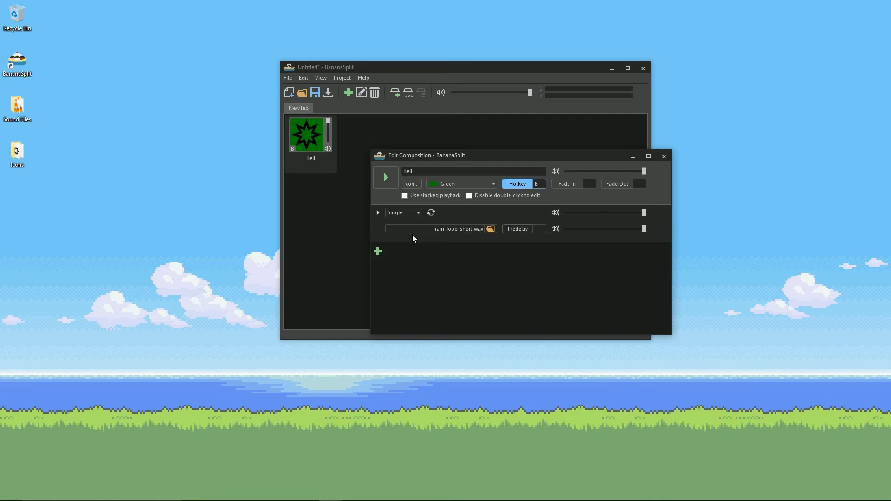
{"action": "left_click", "coordinate": [388, 182]}
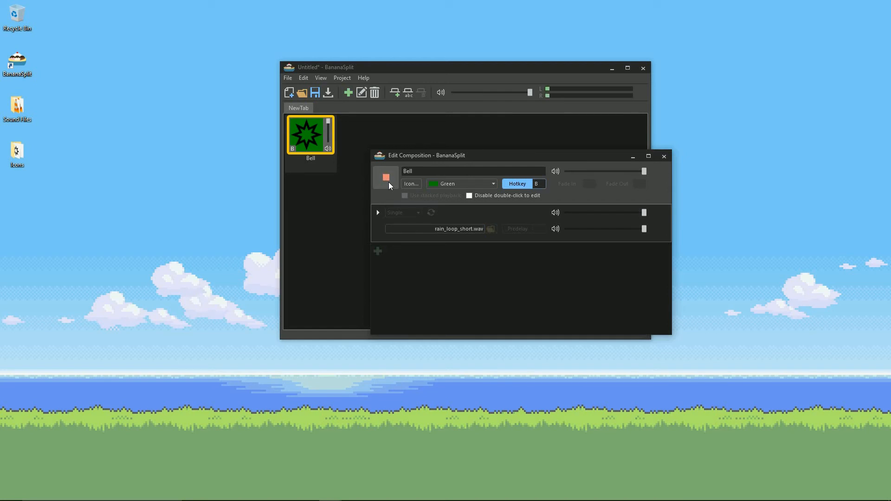
{"action": "left_click", "coordinate": [389, 182]}
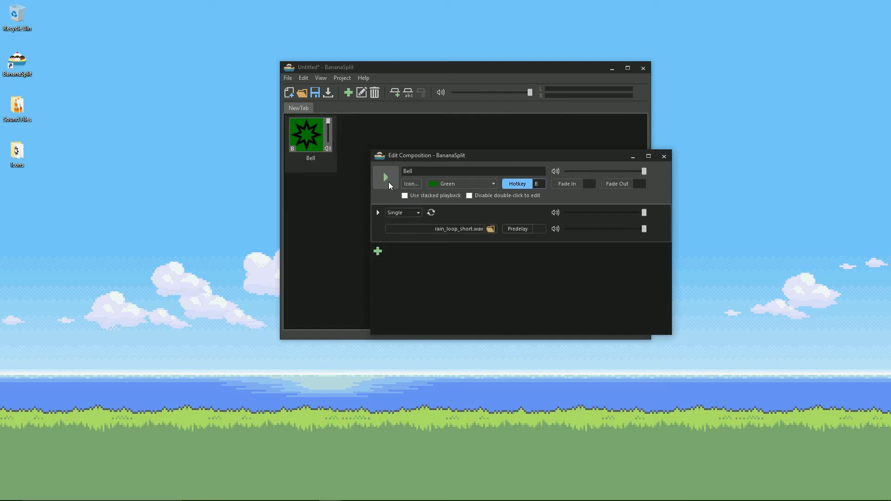
Step: Try a Fade In of 1.5 and a Fade Out of 2.5 on the composition, previewing the playback
{"action": "left_click", "coordinate": [566, 183]}
{"action": "left_click", "coordinate": [616, 185]}
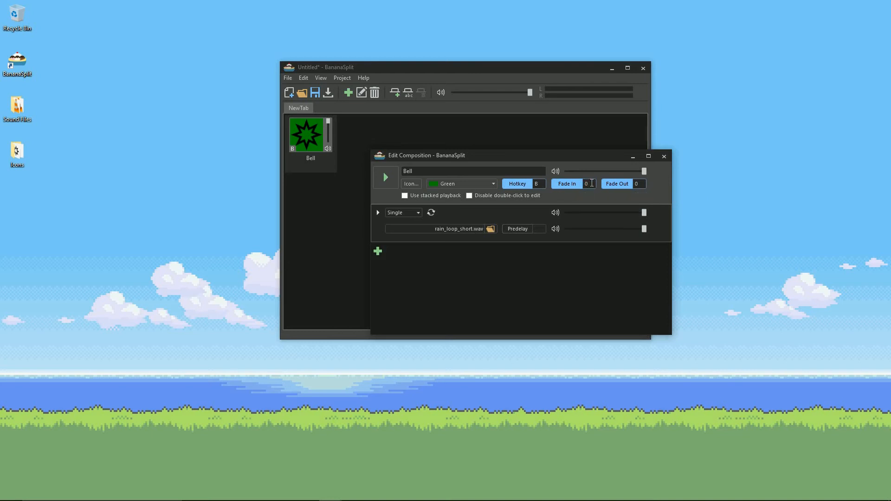
{"action": "double_click", "coordinate": [592, 183]}
{"action": "type", "text": "1.5"}
{"action": "left_click", "coordinate": [392, 177]}
{"action": "left_click", "coordinate": [383, 176]}
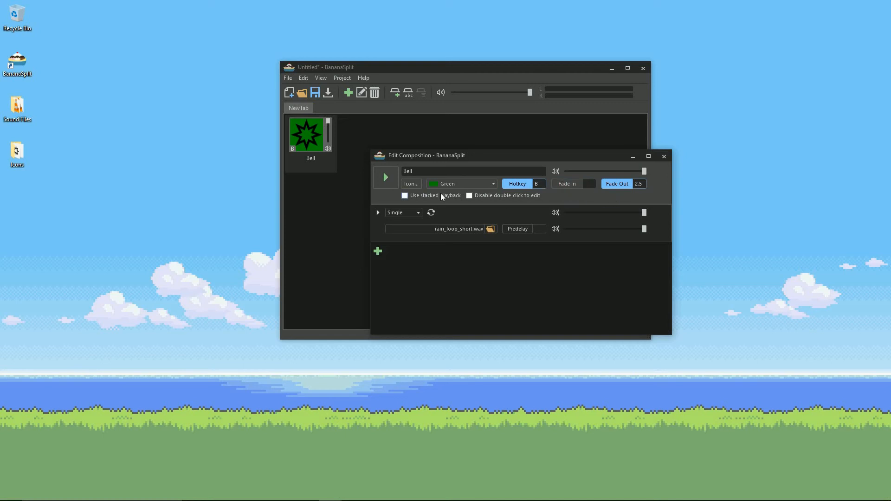
{"action": "left_click", "coordinate": [385, 177]}
{"action": "left_click", "coordinate": [386, 178]}
Step: Change the composition's sound file to bell_01 from the Sound Files folder and preview it
{"action": "left_click", "coordinate": [491, 229]}
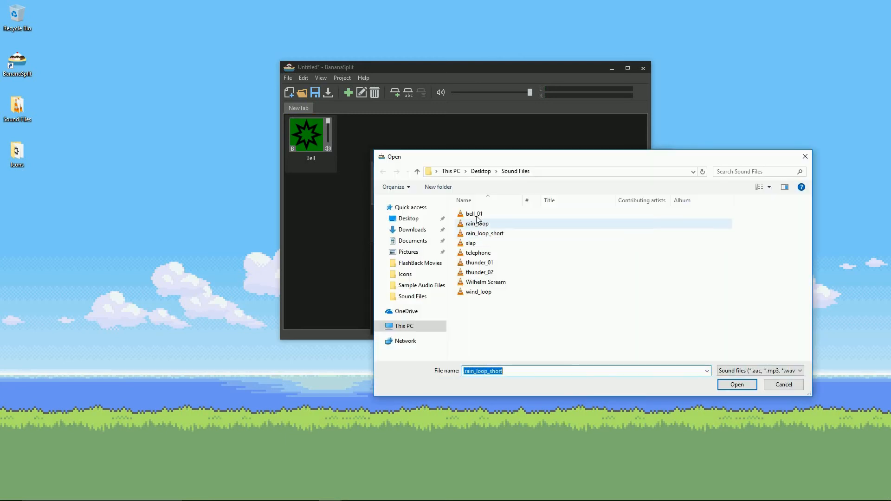
{"action": "left_click", "coordinate": [475, 214]}
{"action": "left_click", "coordinate": [737, 385]}
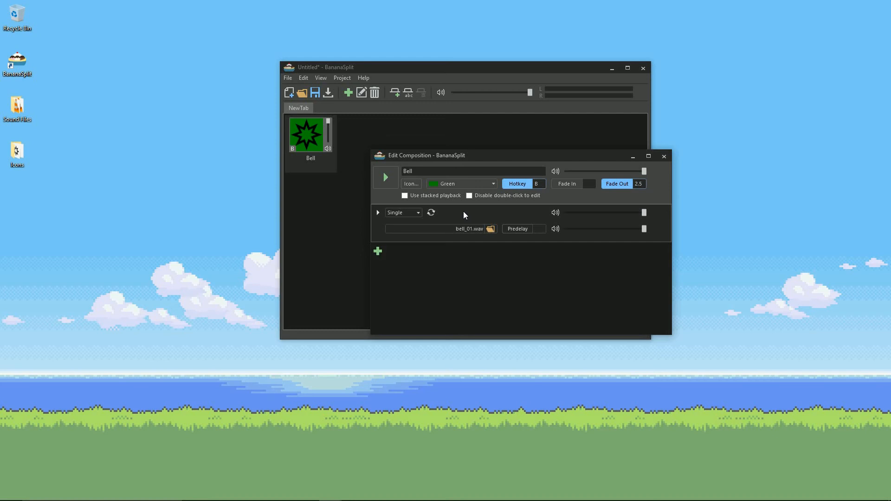
{"action": "left_click", "coordinate": [387, 182]}
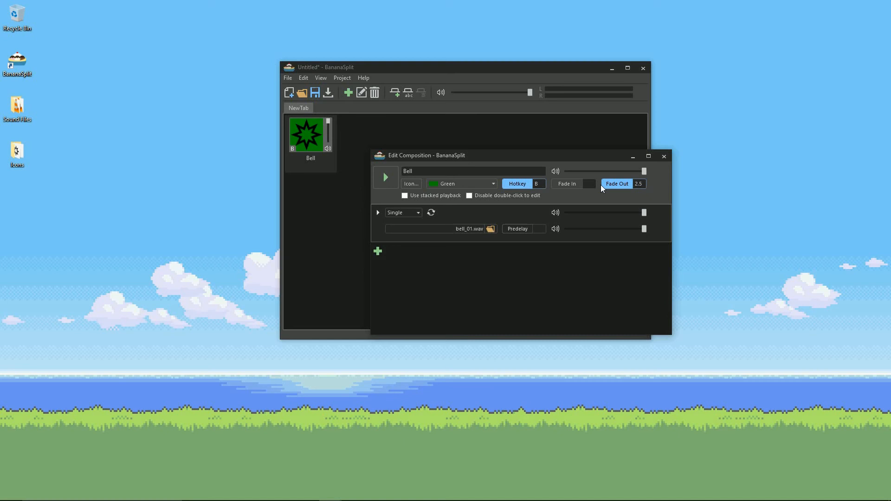
Step: Turn off the composition's Fade Out and preview how repeated triggering plays
{"action": "left_click", "coordinate": [625, 183]}
{"action": "left_click", "coordinate": [381, 182]}
{"action": "left_click", "coordinate": [382, 183]}
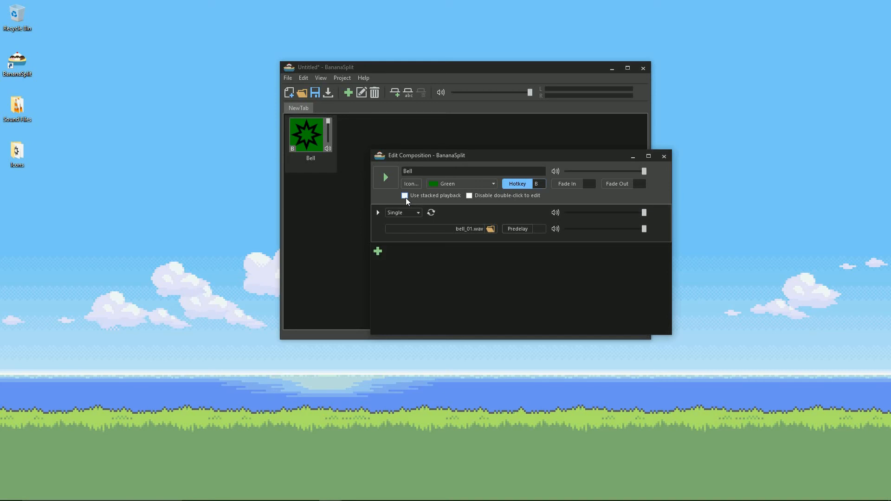
Step: Enable stacked playback for the Bell composition, preview it, and close the editor
{"action": "left_click", "coordinate": [405, 196]}
{"action": "left_click", "coordinate": [394, 177]}
{"action": "left_click", "coordinate": [664, 156]}
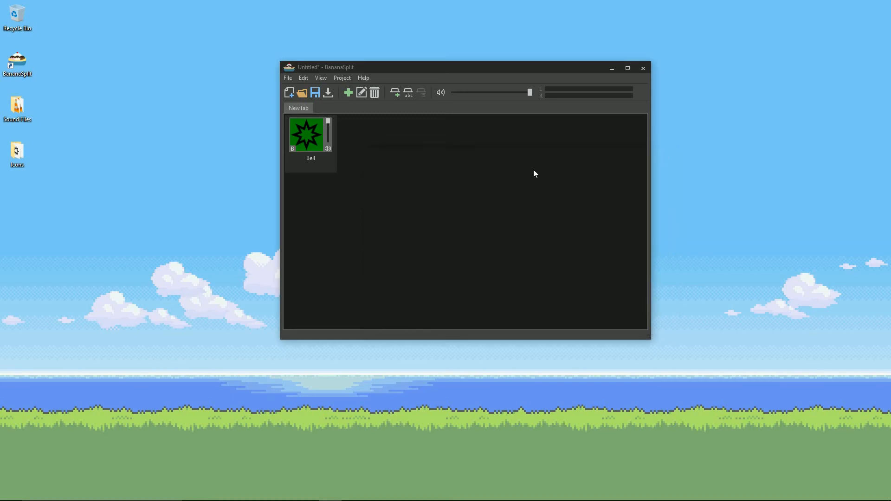
Step: Disable double-click editing for the Bell composition and play it from its tile in the main window
{"action": "double_click", "coordinate": [305, 139]}
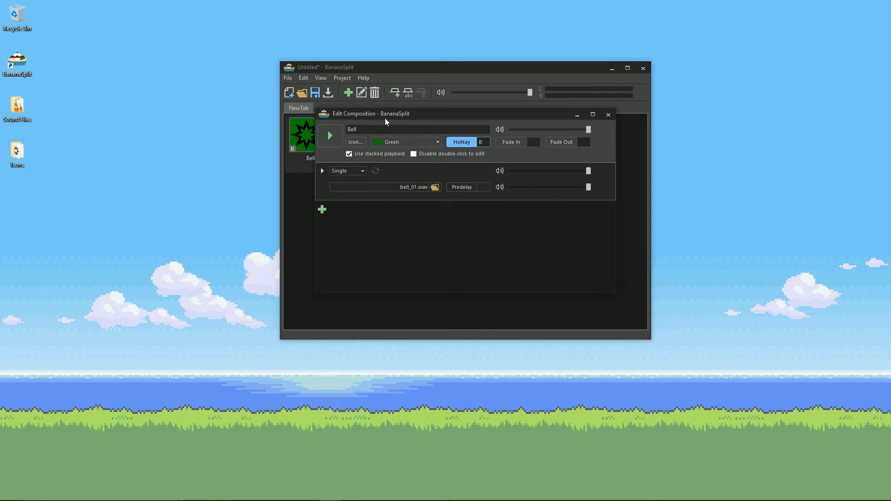
{"action": "left_click_drag", "start_coordinate": [390, 116], "coordinate": [433, 153]}
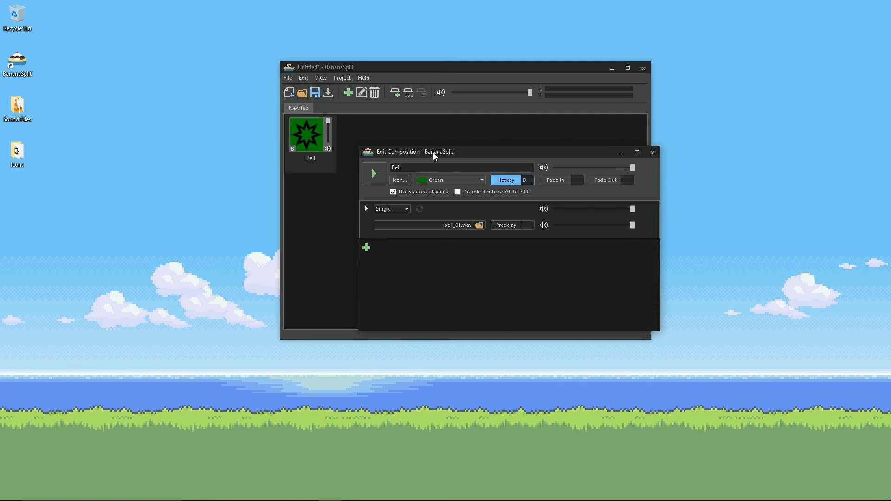
{"action": "left_click", "coordinate": [458, 193]}
{"action": "left_click", "coordinate": [652, 152]}
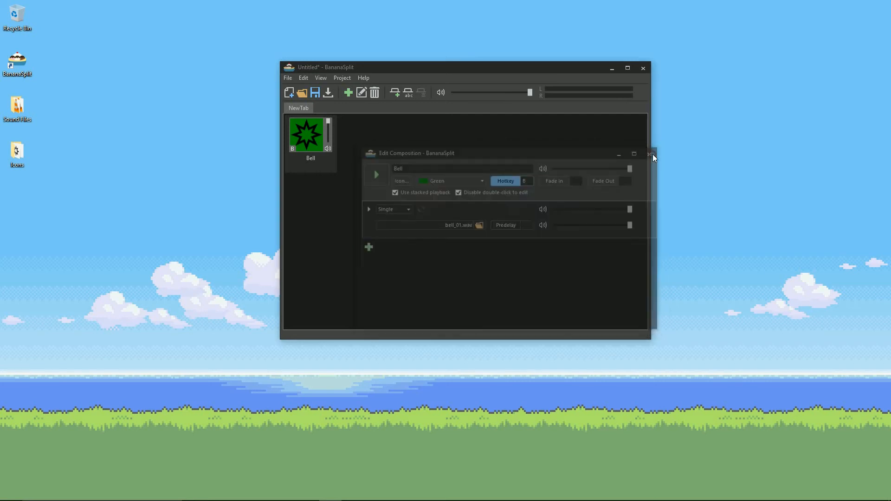
{"action": "left_click", "coordinate": [307, 137]}
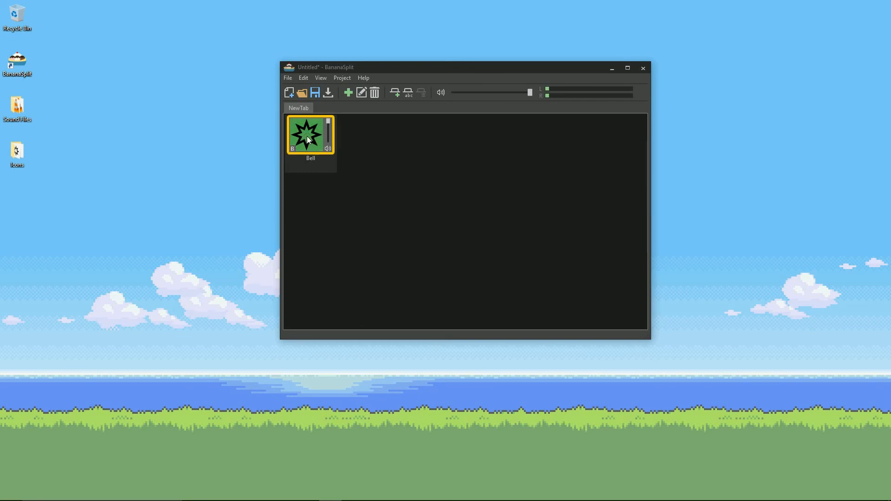
Step: Reopen the Bell composition in its editor, move the editor clear of the tile, and turn off stacked playback
{"action": "right_click", "coordinate": [327, 166]}
{"action": "left_click", "coordinate": [354, 208]}
{"action": "left_click_drag", "start_coordinate": [441, 120], "coordinate": [487, 161]}
{"action": "left_click", "coordinate": [397, 196]}
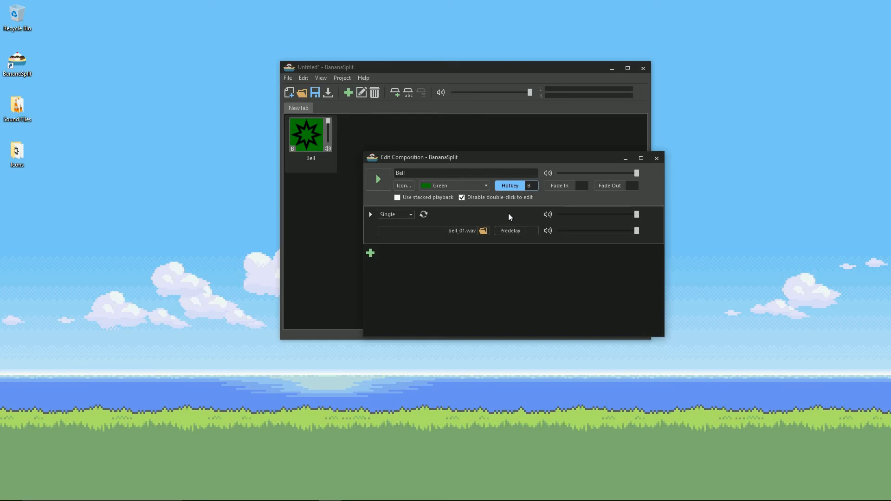
Step: Add a second track to the Bell composition using the telephone sound file
{"action": "left_click", "coordinate": [371, 253]}
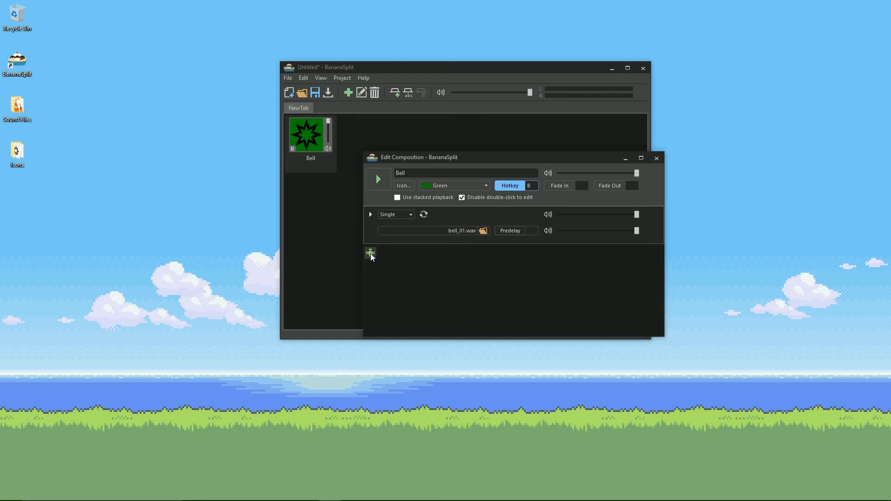
{"action": "left_click", "coordinate": [472, 255]}
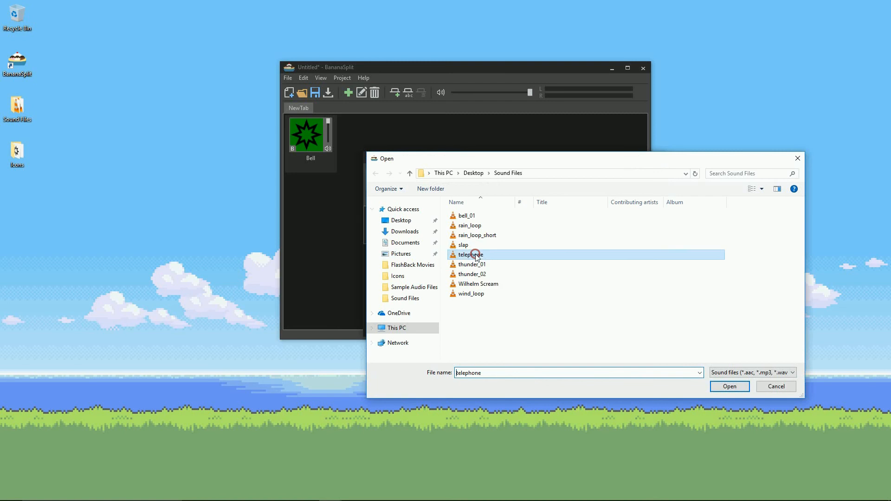
{"action": "left_click", "coordinate": [724, 385]}
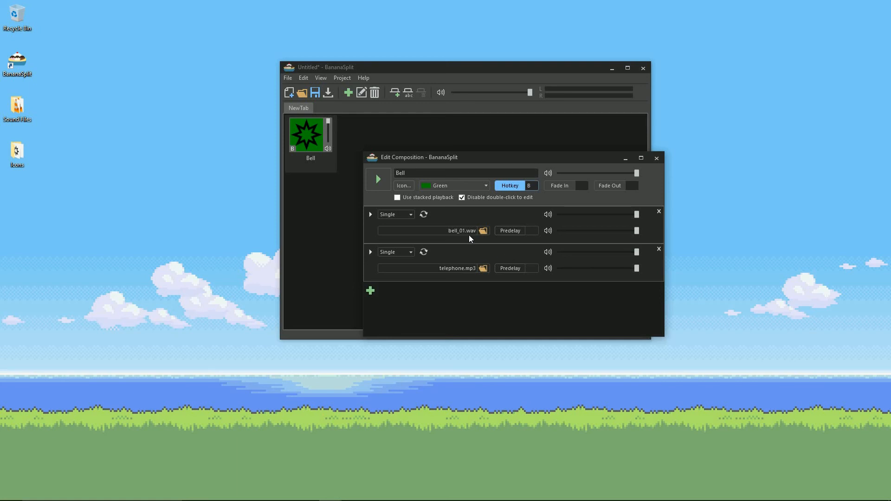
Step: Preview the whole composition, then the bell_01 and telephone tracks individually
{"action": "left_click", "coordinate": [386, 181]}
{"action": "left_click", "coordinate": [371, 214]}
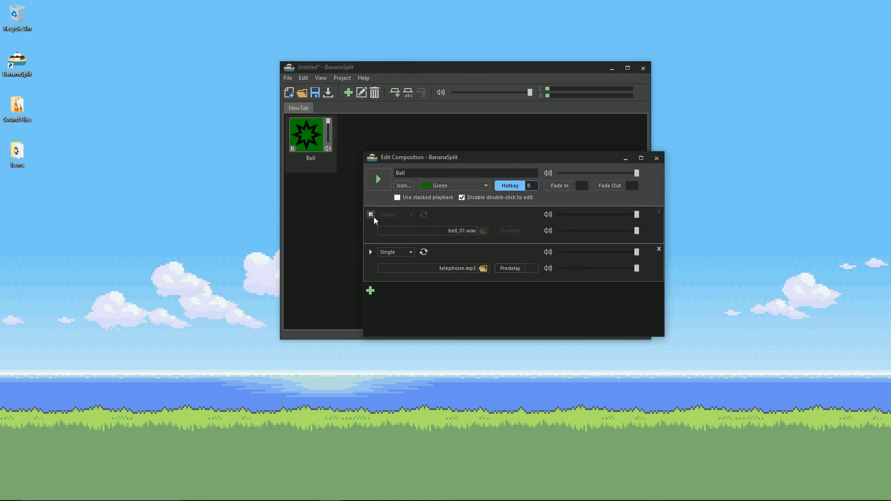
{"action": "left_click", "coordinate": [371, 252]}
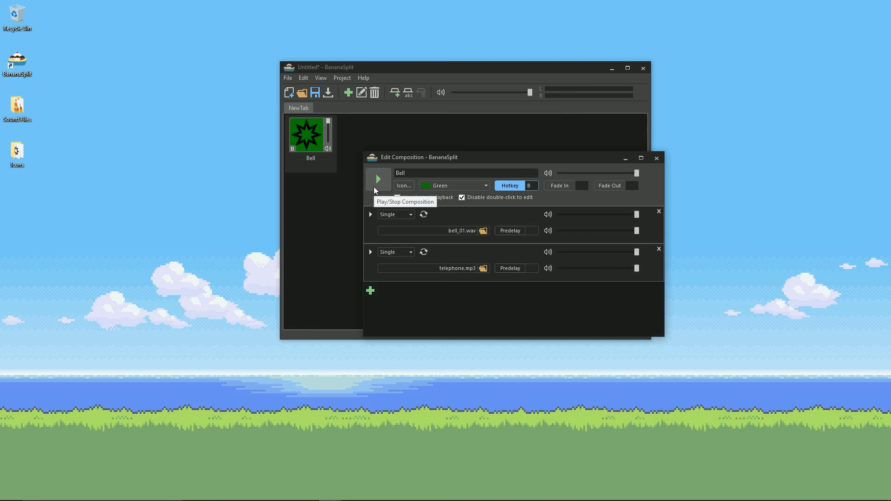
Step: Try a lower volume for the whole composition, preview it and each track, and return the volume to full
{"action": "left_click_drag", "start_coordinate": [635, 173], "coordinate": [579, 173]}
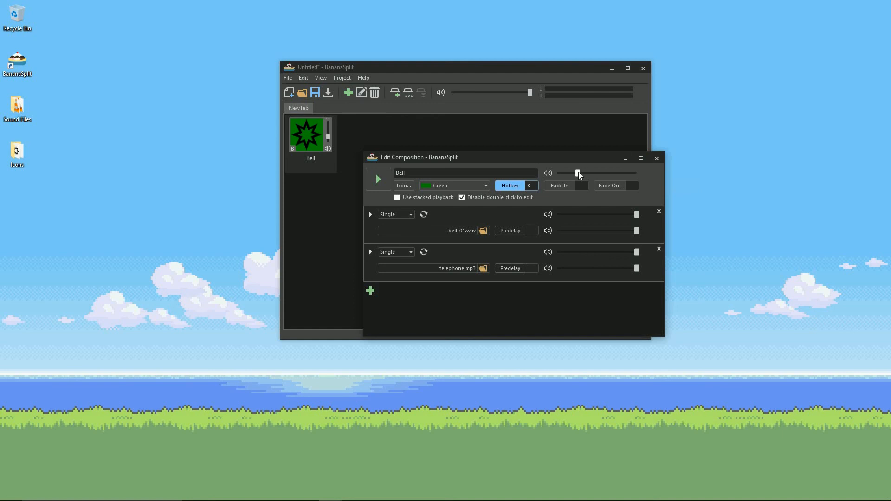
{"action": "left_click", "coordinate": [378, 179]}
{"action": "left_click", "coordinate": [372, 215]}
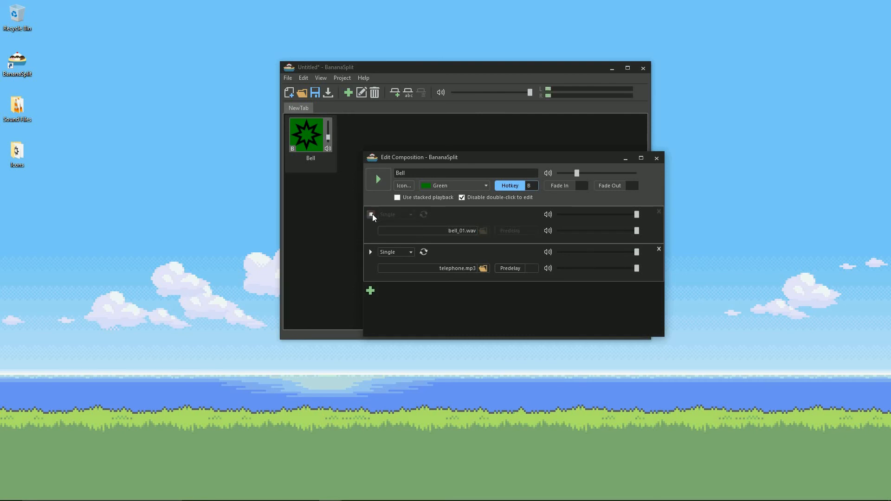
{"action": "left_click", "coordinate": [371, 253]}
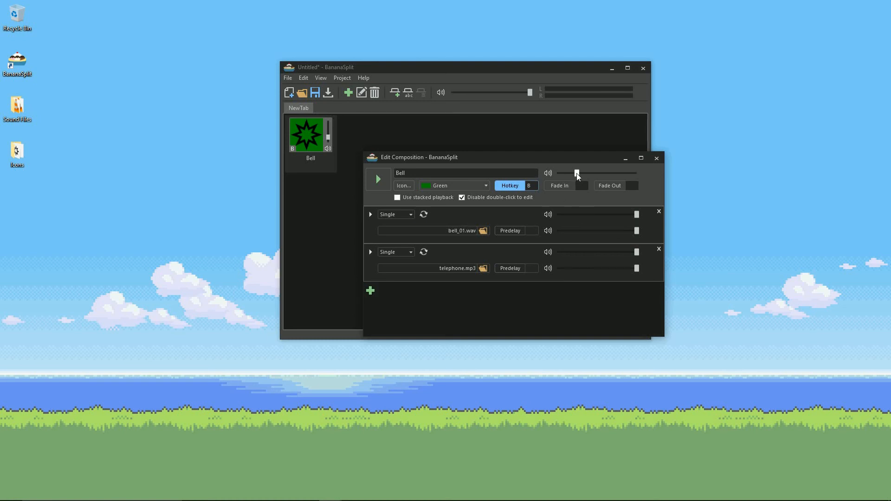
{"action": "left_click_drag", "start_coordinate": [577, 173], "coordinate": [625, 173]}
Step: Turn on looping for the bell_01 track, preview it, and check its file chooser without changing the sound
{"action": "left_click", "coordinate": [424, 215]}
{"action": "left_click", "coordinate": [370, 215]}
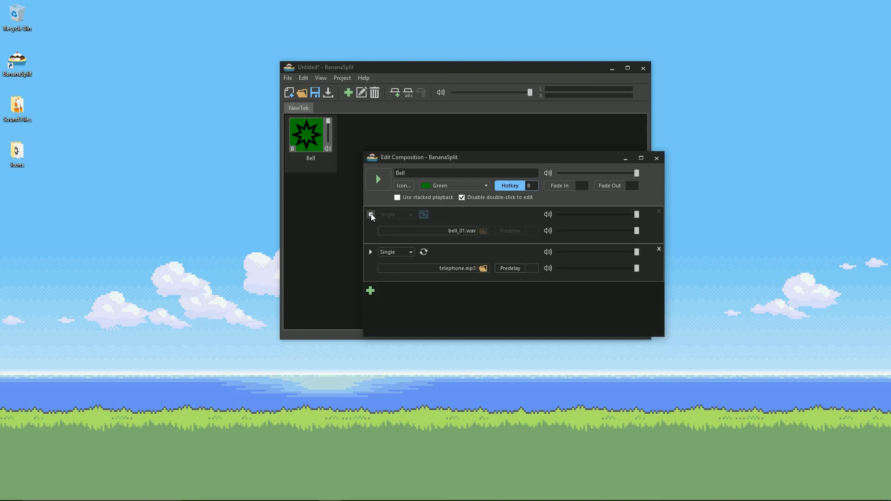
{"action": "left_click", "coordinate": [371, 215]}
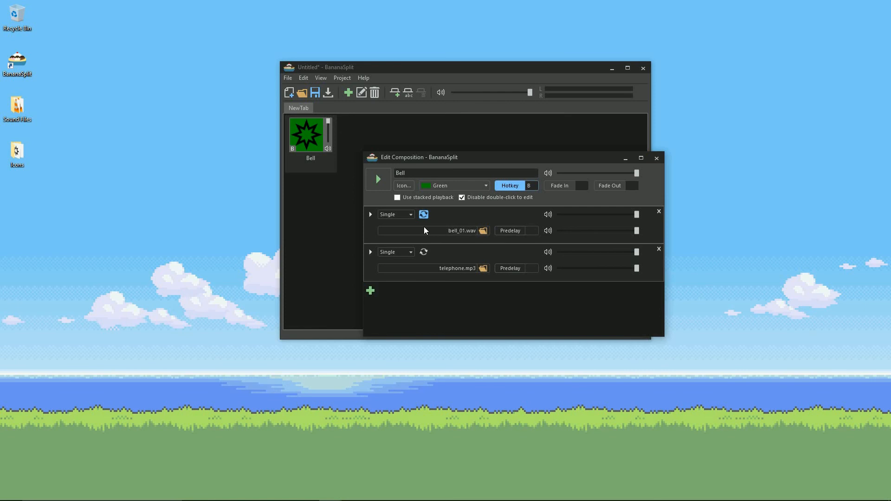
{"action": "left_click", "coordinate": [482, 230]}
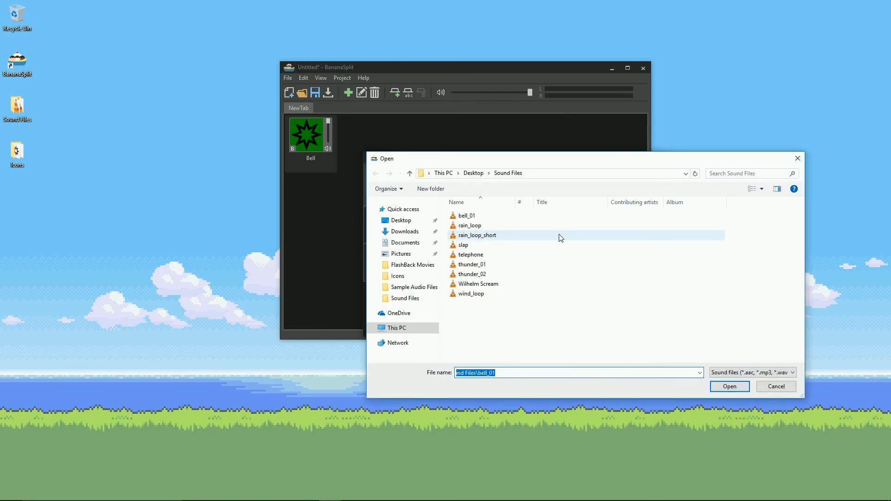
{"action": "left_click", "coordinate": [776, 387]}
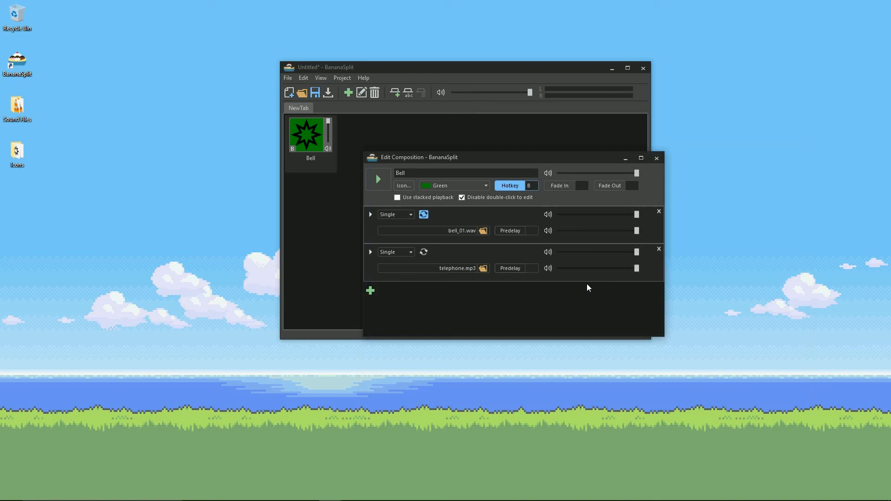
Step: Enable a predelay of 2 on the bell_01 clip and preview the track
{"action": "left_click", "coordinate": [511, 230]}
{"action": "left_click", "coordinate": [371, 214]}
{"action": "left_click", "coordinate": [370, 214]}
Step: Delete the telephone track and change the remaining bell_01 track's type to Sequence
{"action": "left_click", "coordinate": [659, 250]}
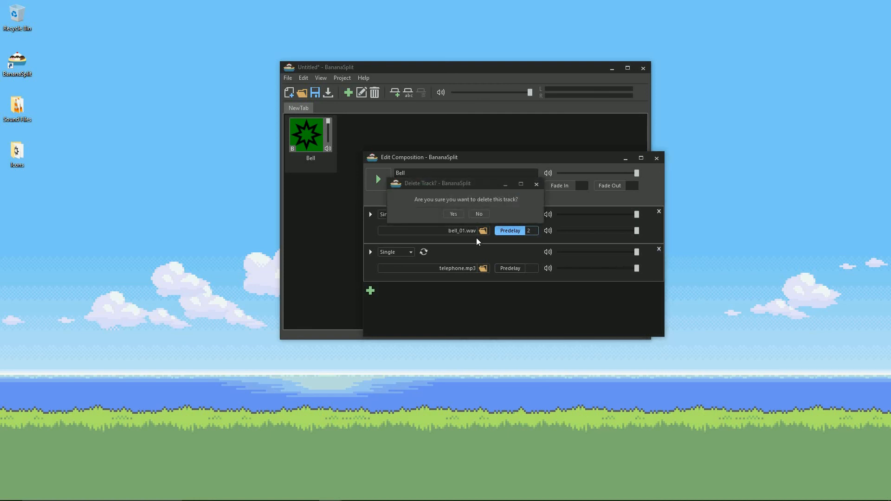
{"action": "left_click", "coordinate": [451, 213]}
{"action": "left_click", "coordinate": [409, 216]}
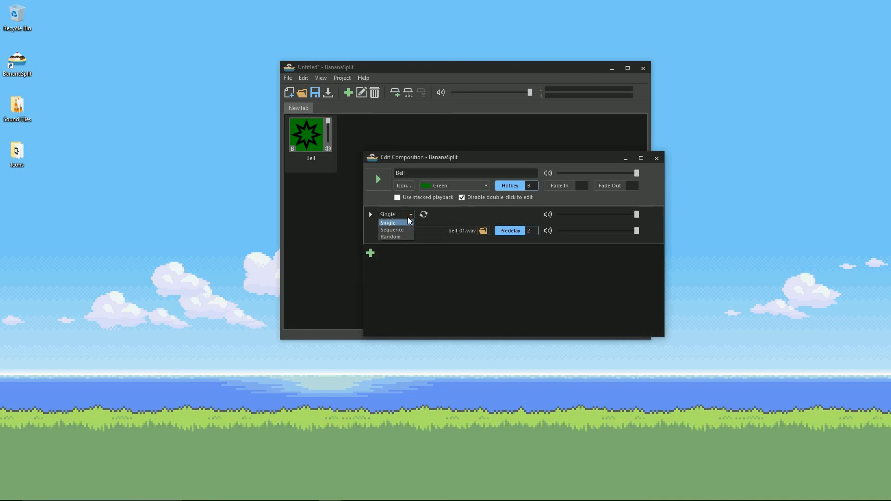
{"action": "left_click", "coordinate": [403, 231]}
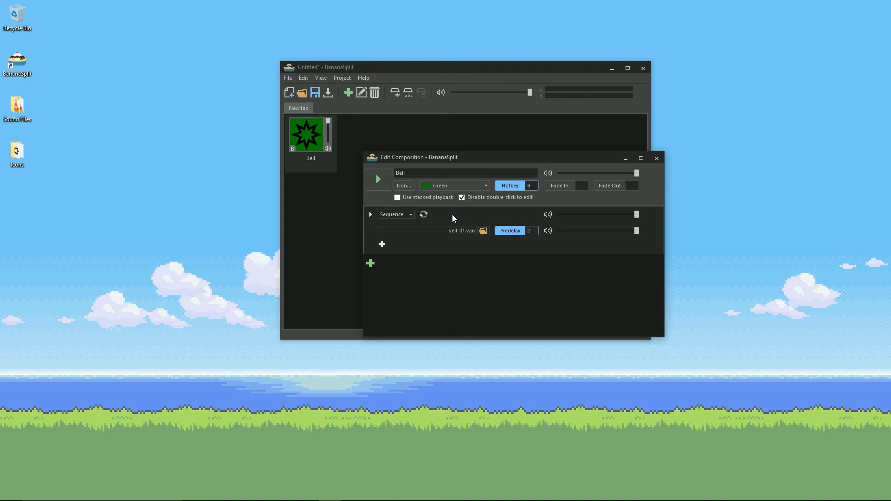
Step: Add the telephone sound file as the second clip of the sequence
{"action": "left_click", "coordinate": [382, 245]}
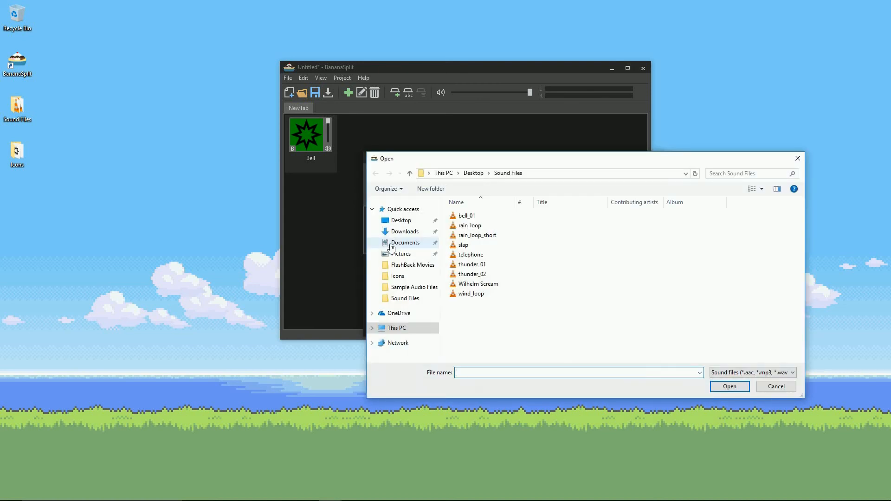
{"action": "left_click", "coordinate": [473, 255]}
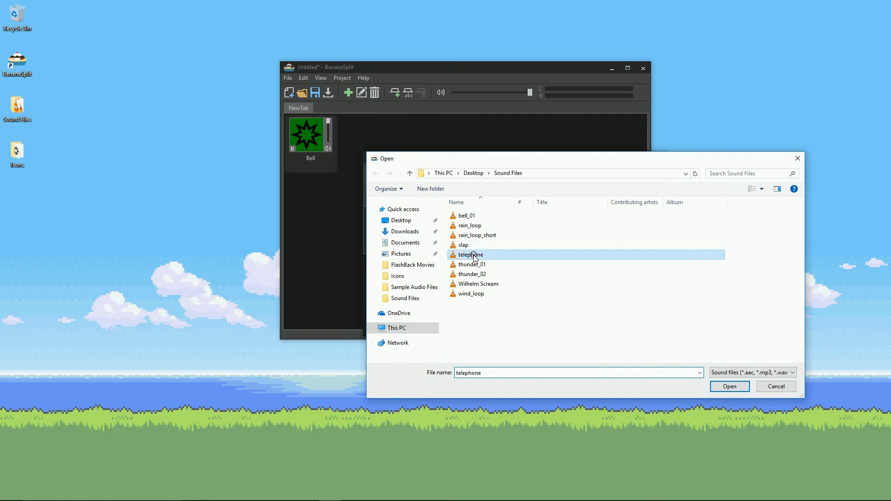
{"action": "left_click", "coordinate": [736, 386]}
Step: Add slap as the third sequence clip straight from the desktop's Sound Files folder, and close the folder
{"action": "double_click", "coordinate": [21, 117]}
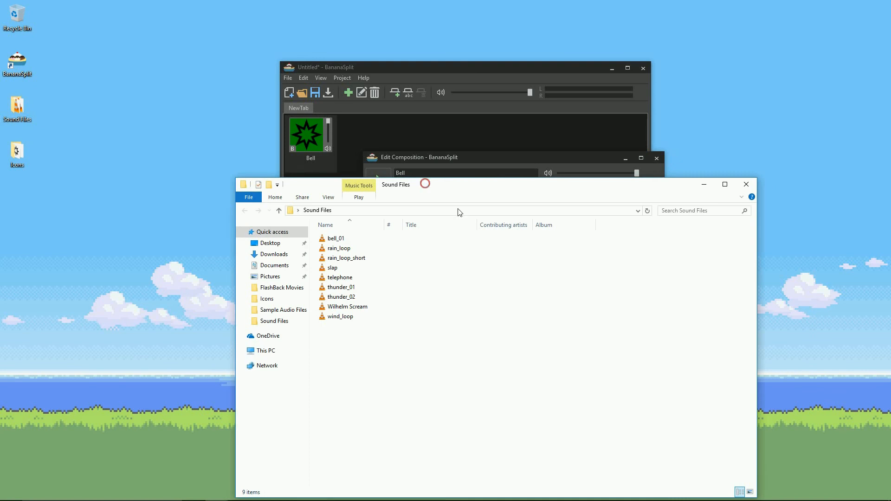
{"action": "left_click_drag", "start_coordinate": [425, 188], "coordinate": [569, 302]}
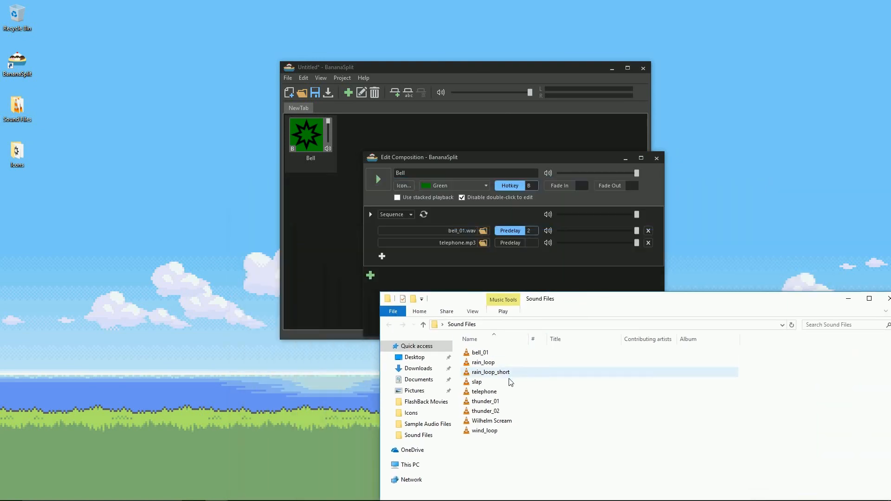
{"action": "left_click_drag", "start_coordinate": [478, 382], "coordinate": [414, 254]}
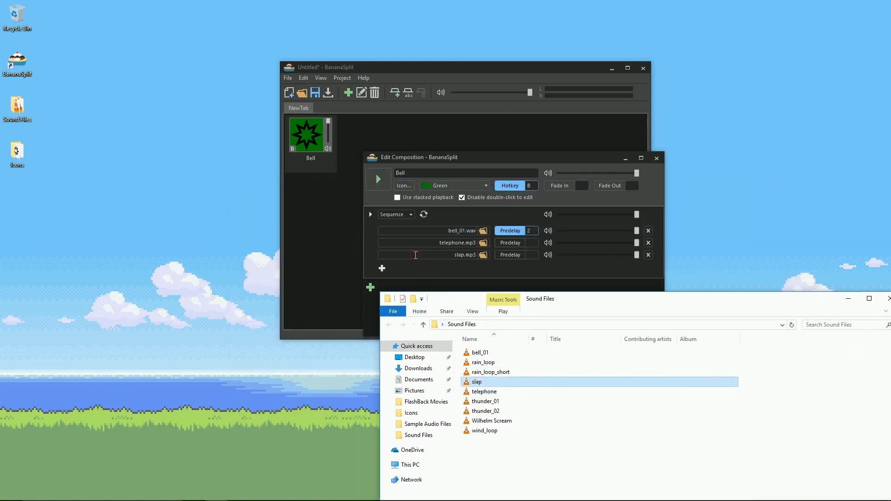
{"action": "left_click", "coordinate": [887, 298]}
Step: Turn off the bell_01 clip's predelay and preview the sequence
{"action": "left_click", "coordinate": [511, 231]}
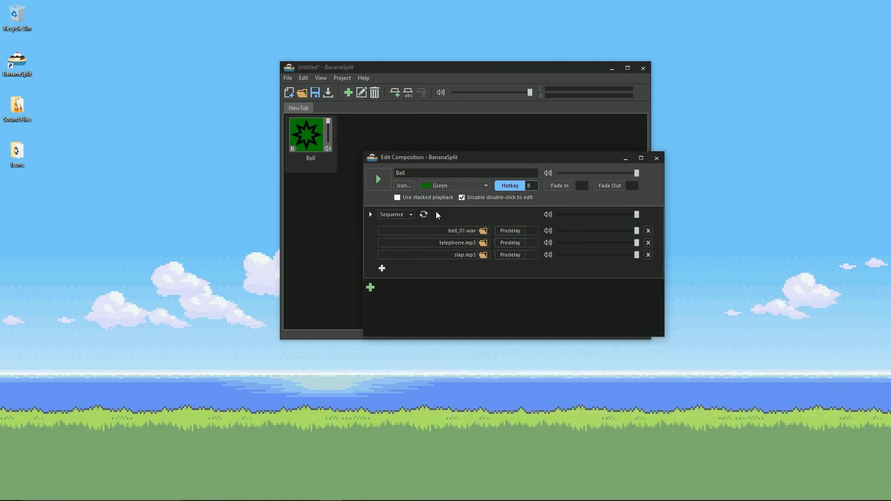
{"action": "left_click", "coordinate": [371, 214]}
Step: Loop the sequence and preview it, then restrict looping to the last clip and preview it again
{"action": "left_click", "coordinate": [424, 215]}
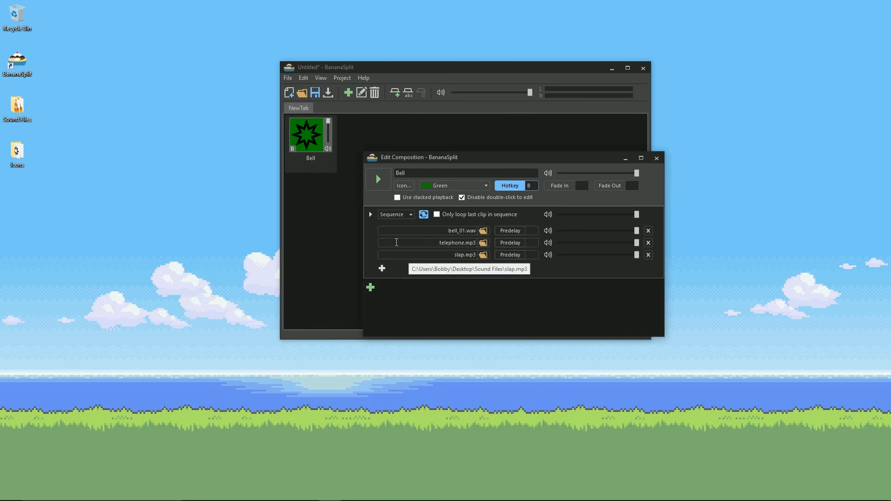
{"action": "left_click", "coordinate": [371, 215]}
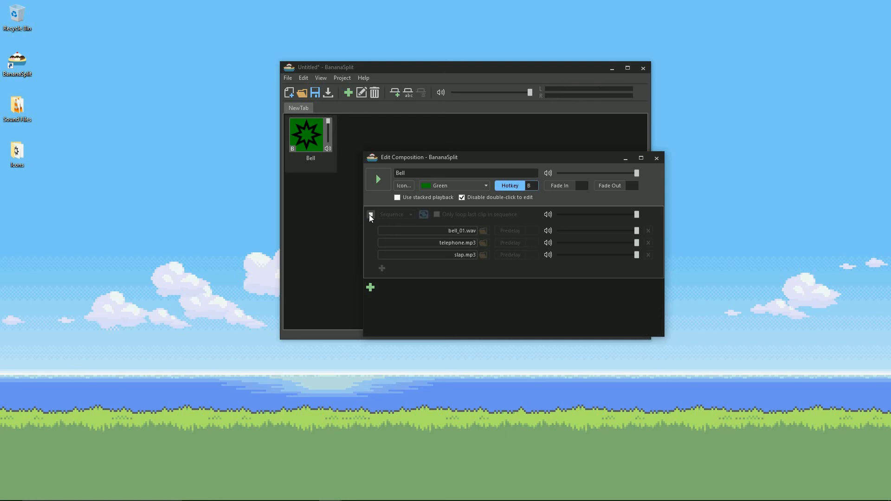
{"action": "left_click", "coordinate": [370, 215]}
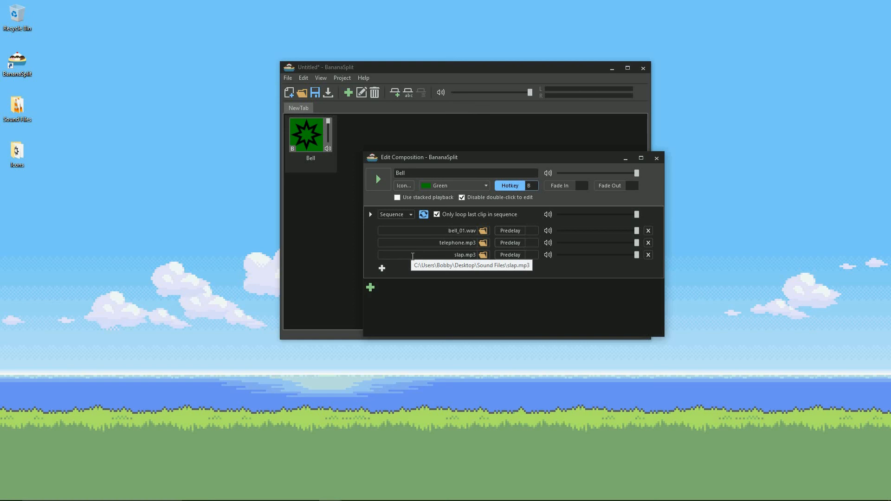
{"action": "left_click", "coordinate": [370, 215]}
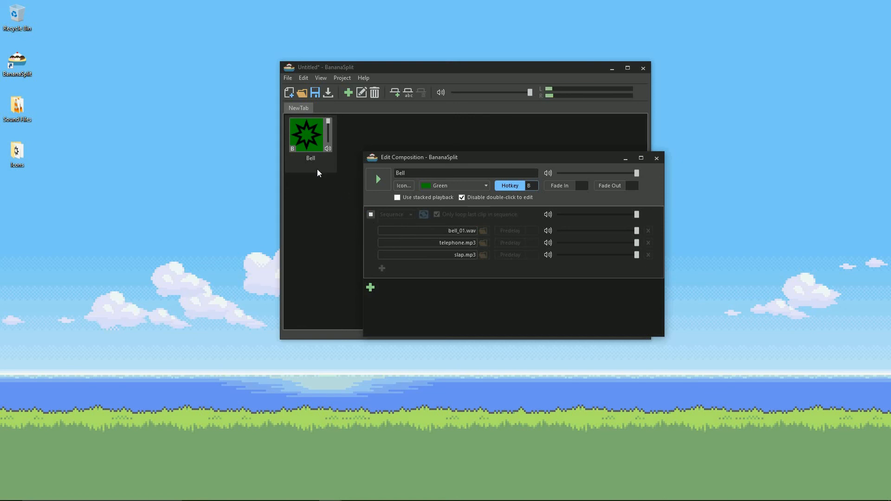
{"action": "left_click", "coordinate": [372, 215]}
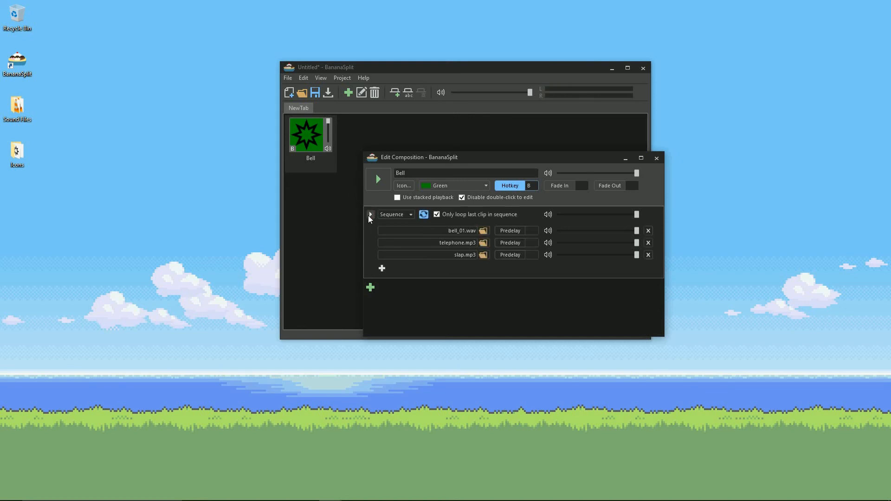
Step: Change the track type to Random, turn off looping, and preview the track several times
{"action": "left_click", "coordinate": [405, 215]}
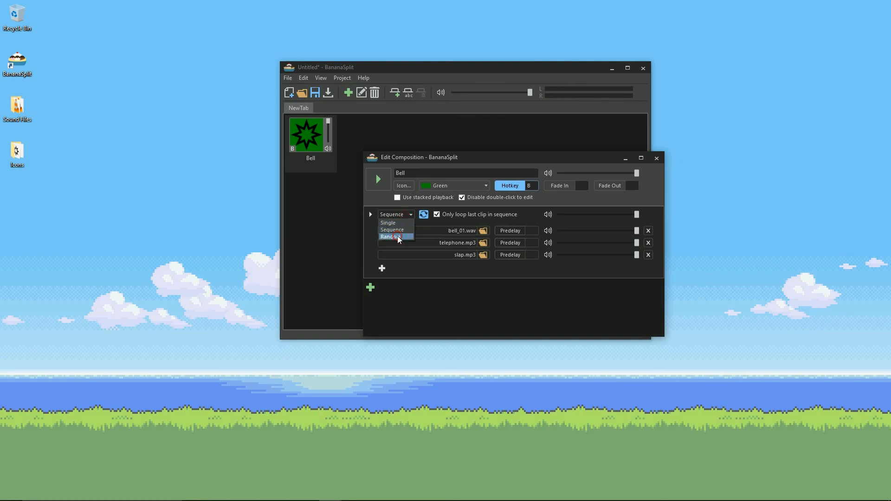
{"action": "left_click", "coordinate": [397, 237]}
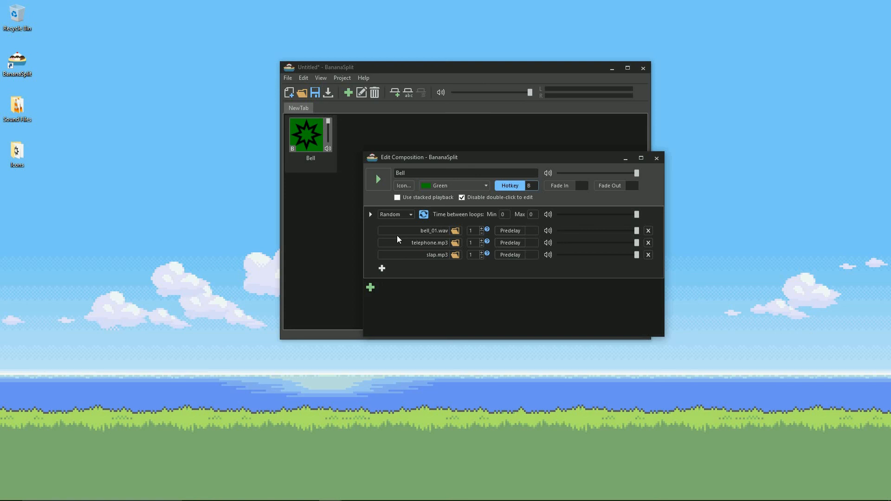
{"action": "left_click", "coordinate": [422, 215]}
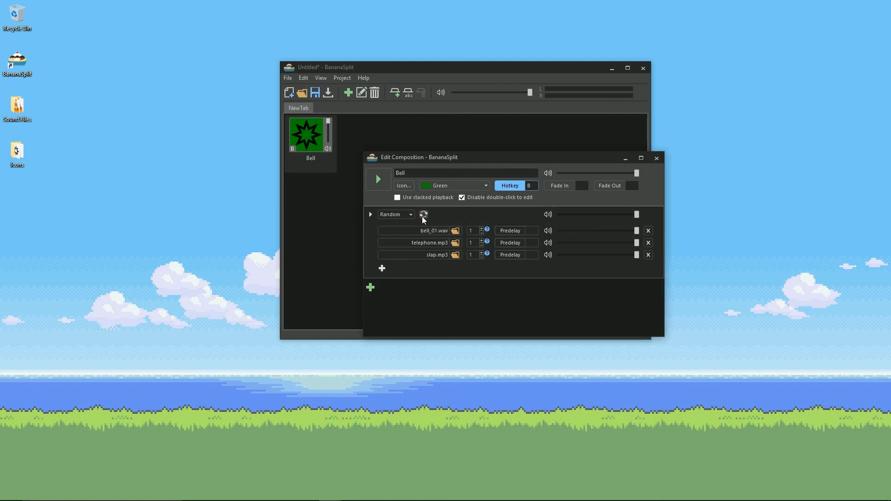
{"action": "left_click", "coordinate": [370, 214]}
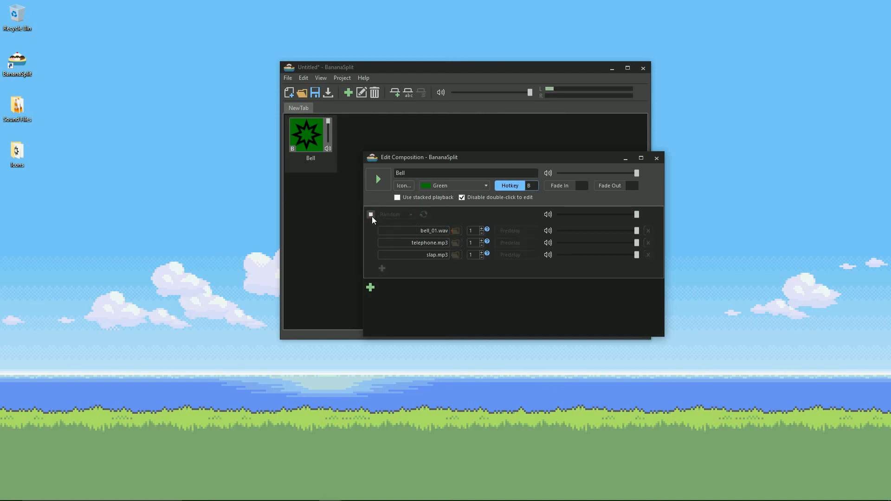
{"action": "left_click", "coordinate": [371, 215]}
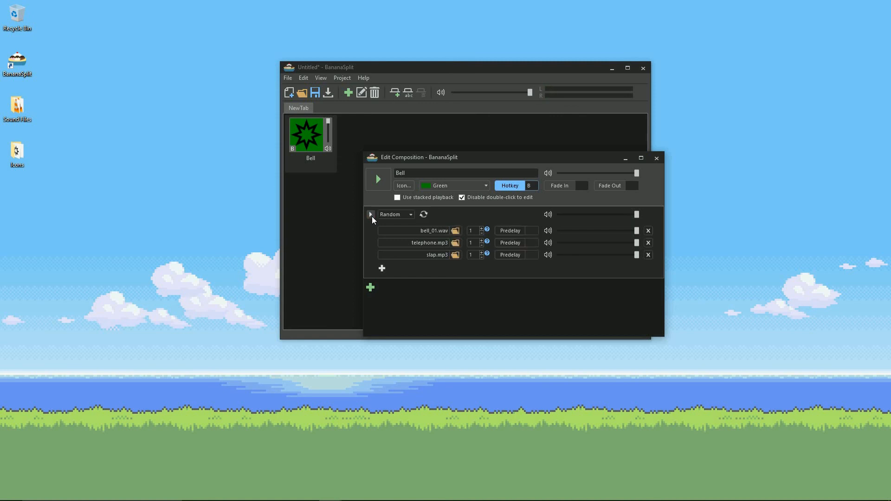
{"action": "left_click", "coordinate": [371, 215]}
{"action": "left_click", "coordinate": [371, 215]}
{"action": "left_click", "coordinate": [371, 215]}
Step: Turn on looping for the random track, preview it, and set the time between loops to Min 1 and Max 3
{"action": "left_click", "coordinate": [423, 215]}
{"action": "left_click", "coordinate": [371, 213]}
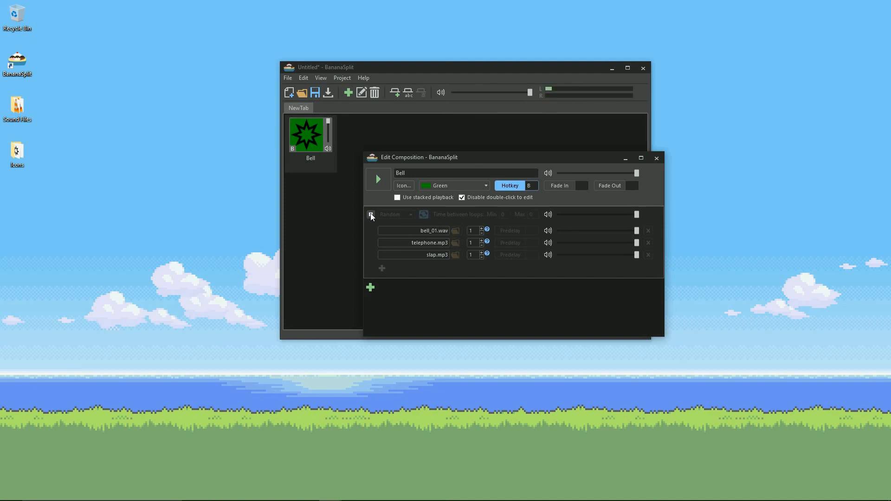
{"action": "left_click", "coordinate": [371, 214]}
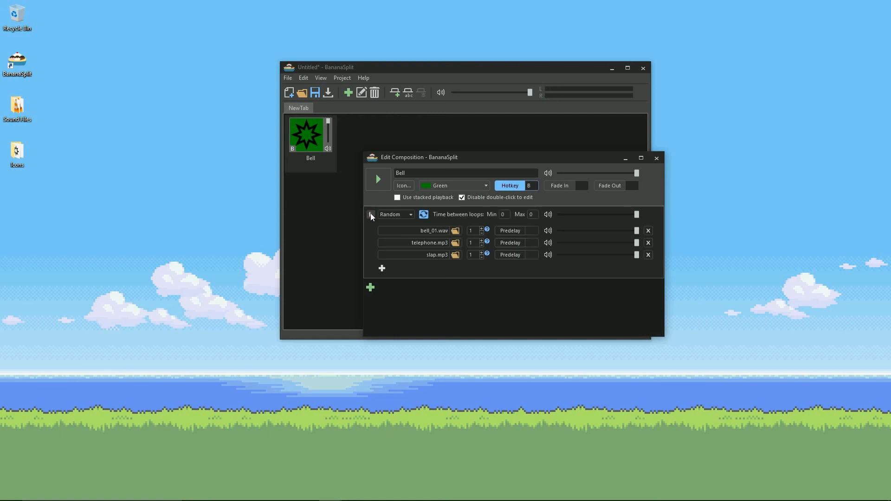
{"action": "left_click", "coordinate": [506, 215]}
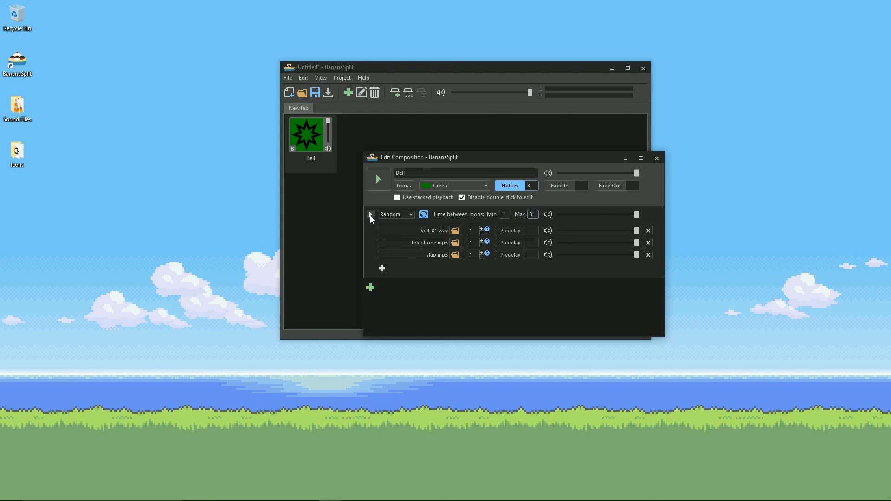
Step: Preview the random track with its loop delay, then stop playback and check the help for the bell_01.wav number setting
{"action": "left_click", "coordinate": [371, 215]}
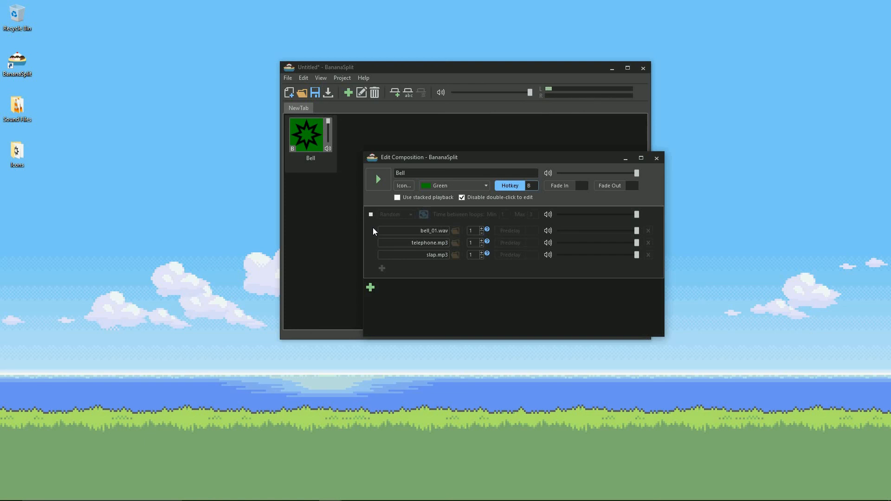
{"action": "left_click", "coordinate": [371, 214]}
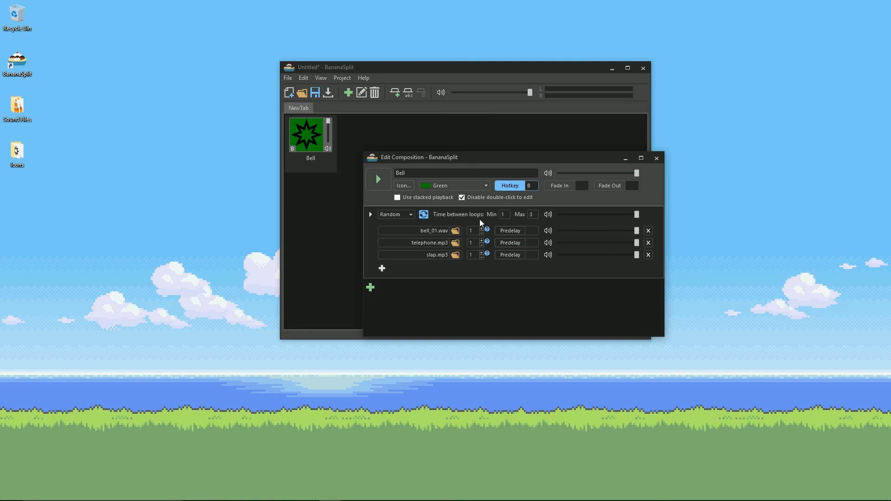
{"action": "mouse_move", "coordinate": [488, 230]}
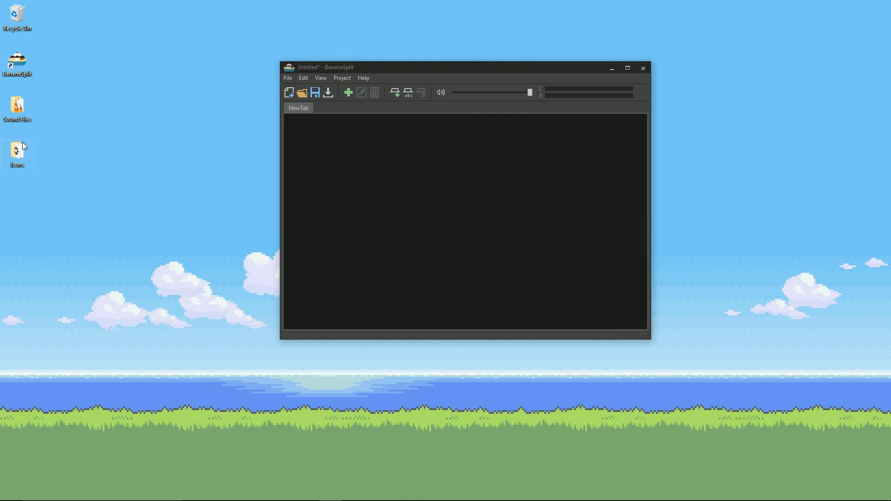
Step: Add rain_loop_short from the Sound Files desktop folder to the empty BananaSplit tab as a new composition and close the folder
{"action": "double_click", "coordinate": [21, 106]}
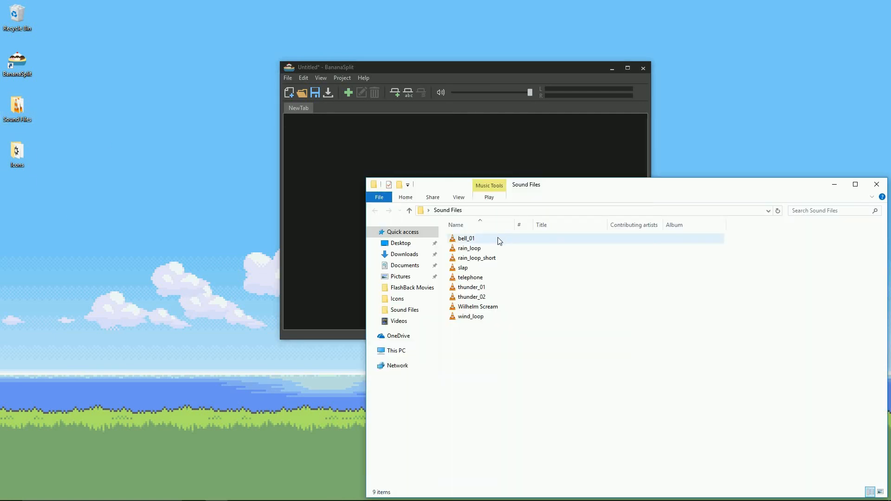
{"action": "left_click", "coordinate": [477, 252]}
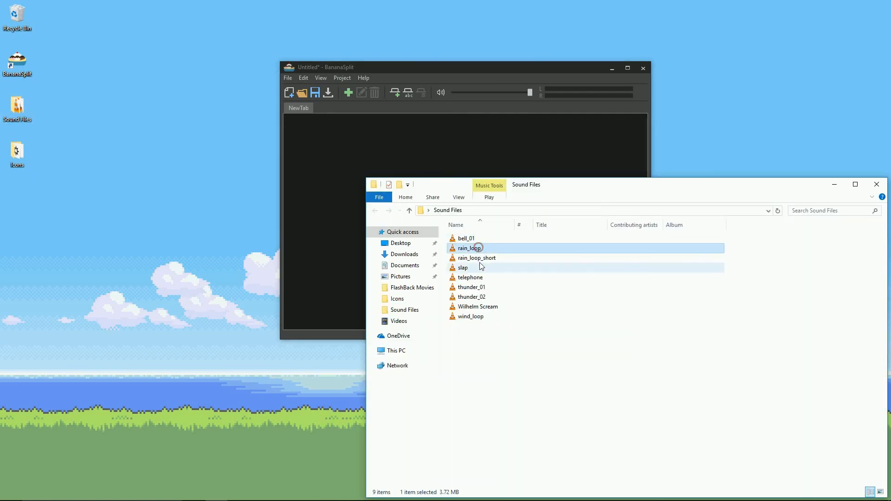
{"action": "left_click", "coordinate": [482, 259]}
{"action": "left_click_drag", "start_coordinate": [482, 259], "coordinate": [425, 161]}
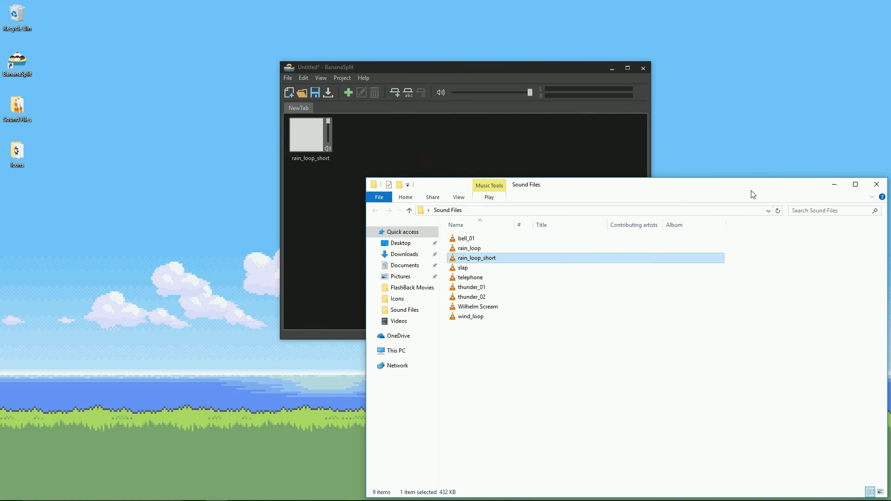
{"action": "left_click", "coordinate": [881, 185]}
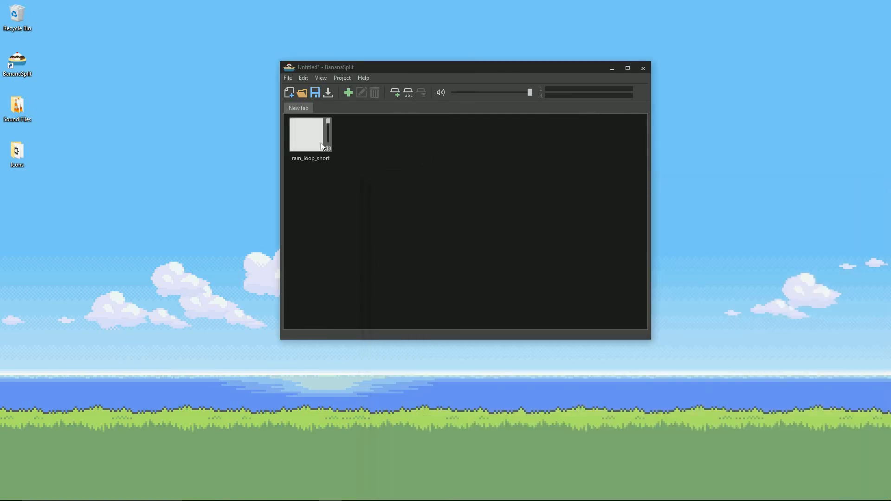
Step: Open the rain_loop_short composition for editing and lower its overall volume to a little over half while it plays
{"action": "left_click", "coordinate": [307, 145]}
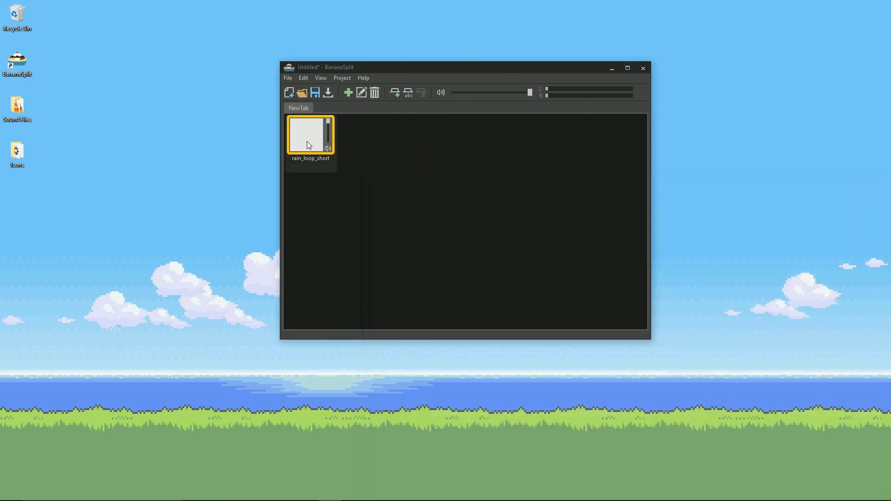
{"action": "right_click", "coordinate": [315, 168]}
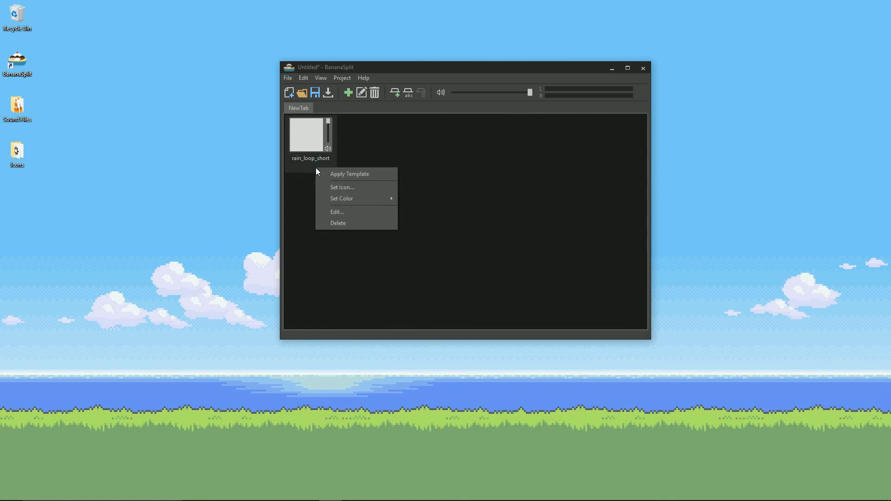
{"action": "left_click", "coordinate": [339, 212]}
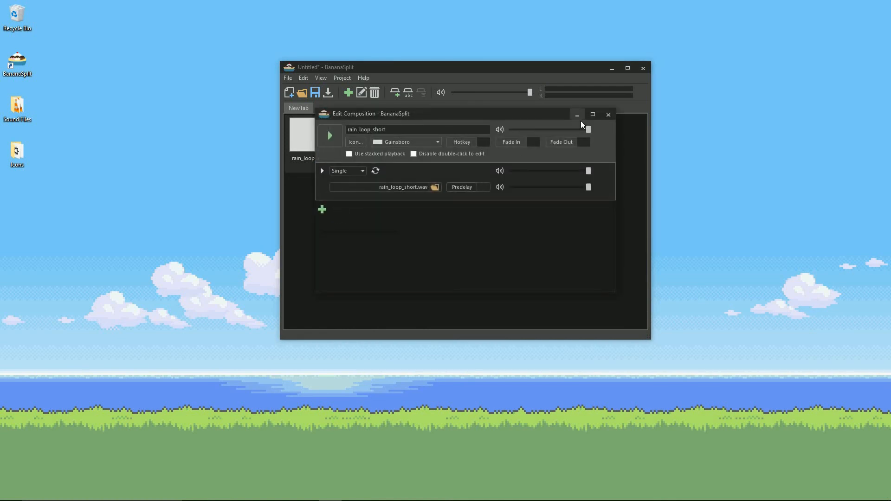
{"action": "left_click", "coordinate": [332, 133]}
{"action": "left_click_drag", "start_coordinate": [588, 132], "coordinate": [570, 132]}
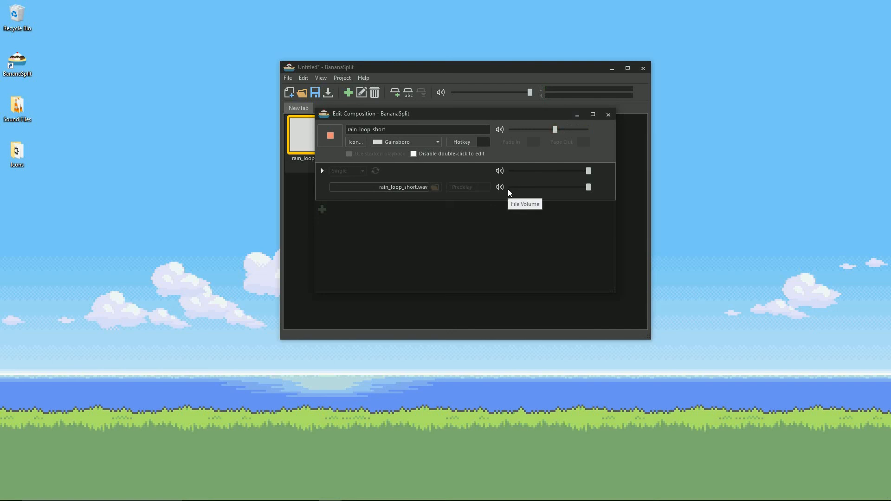
Step: Set the composition's icon to thunder_icon and its color to DodgerBlue
{"action": "left_click", "coordinate": [355, 142]}
{"action": "left_click", "coordinate": [474, 180]}
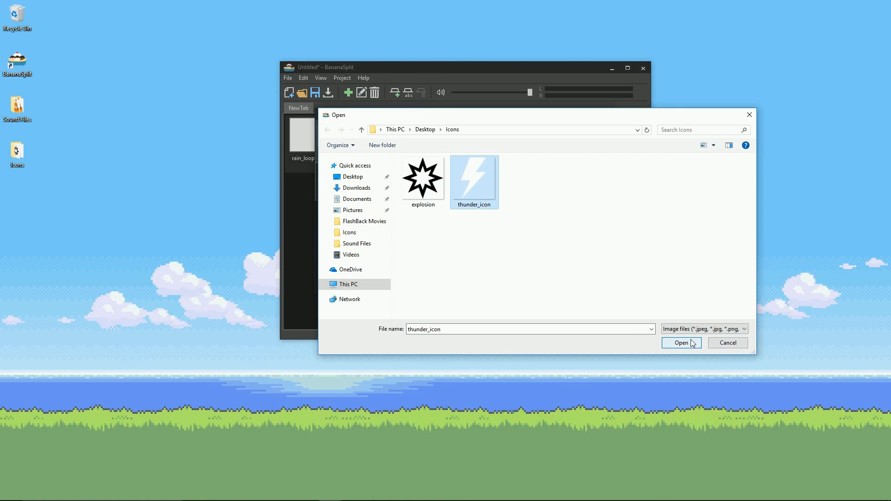
{"action": "left_click", "coordinate": [691, 344]}
{"action": "left_click", "coordinate": [427, 144]}
{"action": "scroll", "coordinate": [423, 185], "scroll_direction": "up", "scroll_amount": 3}
{"action": "left_click", "coordinate": [422, 185]}
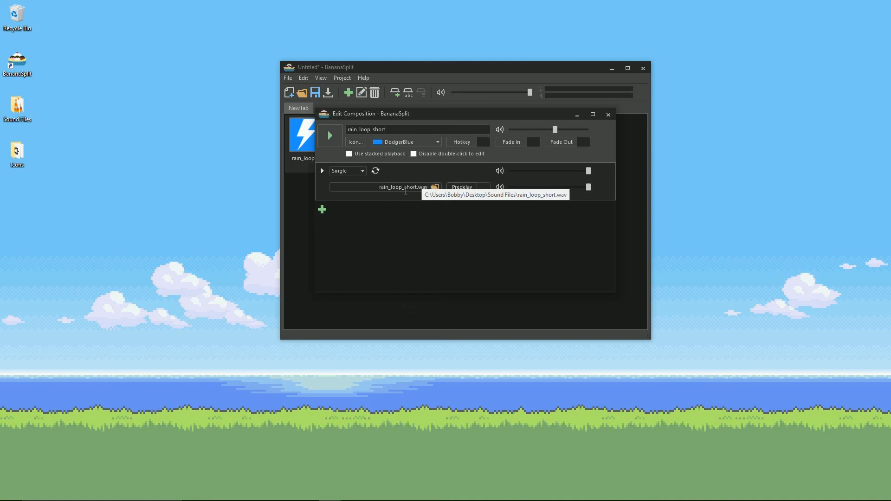
Step: Enable Fade In and Fade Out at 2 each and preview the composition
{"action": "left_click", "coordinate": [510, 142]}
{"action": "left_click", "coordinate": [554, 142]}
{"action": "type", "text": "2"}
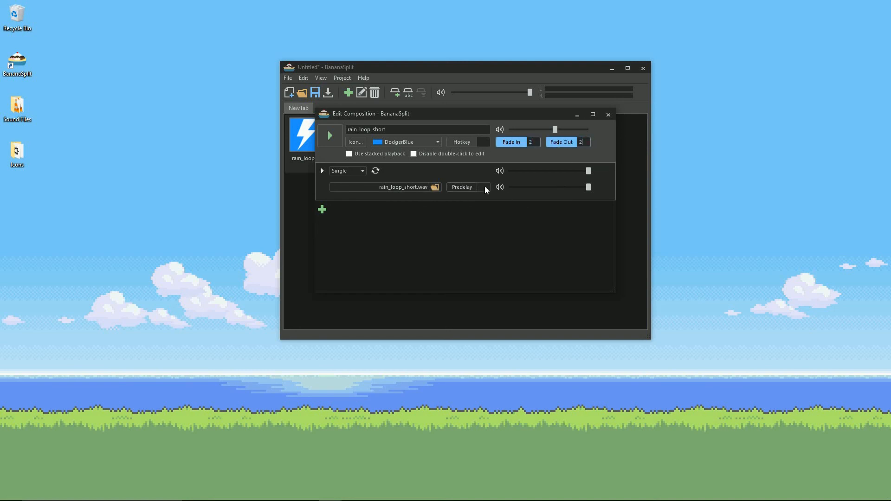
{"action": "left_click", "coordinate": [330, 142]}
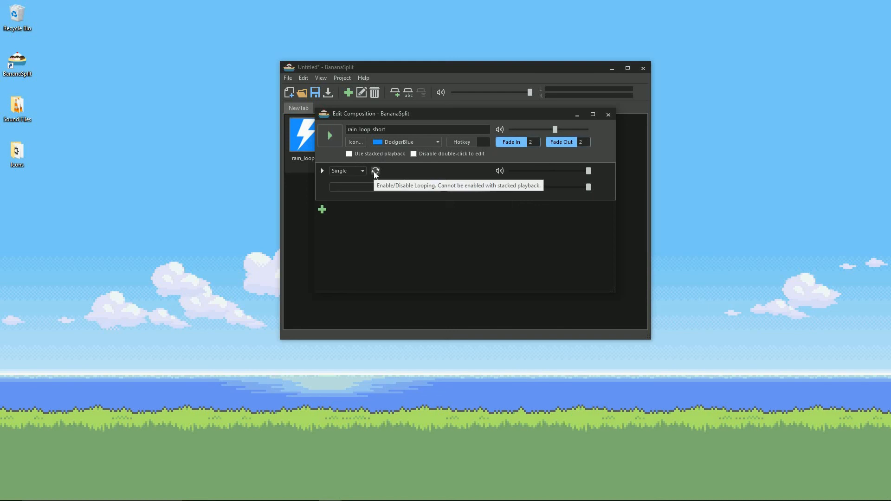
Step: Turn on looping for the rain track, move the editor clear of the composition tile, and preview the loop
{"action": "left_click", "coordinate": [376, 174]}
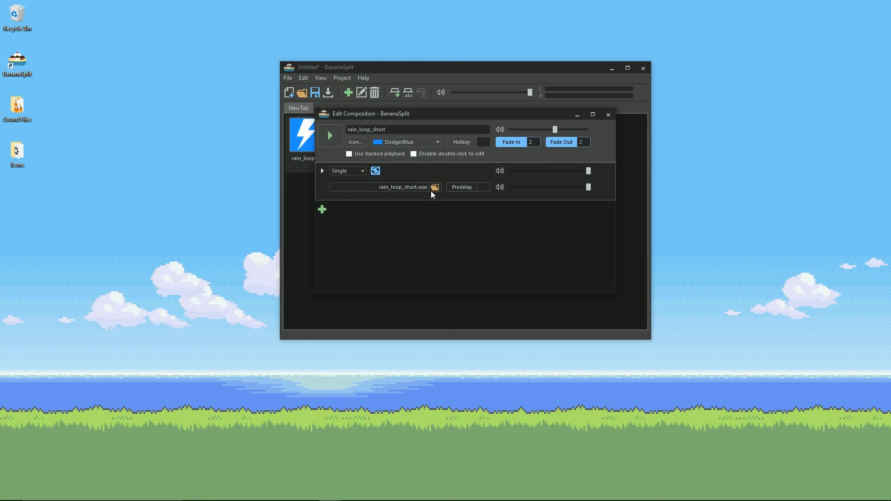
{"action": "left_click_drag", "start_coordinate": [431, 115], "coordinate": [471, 154]}
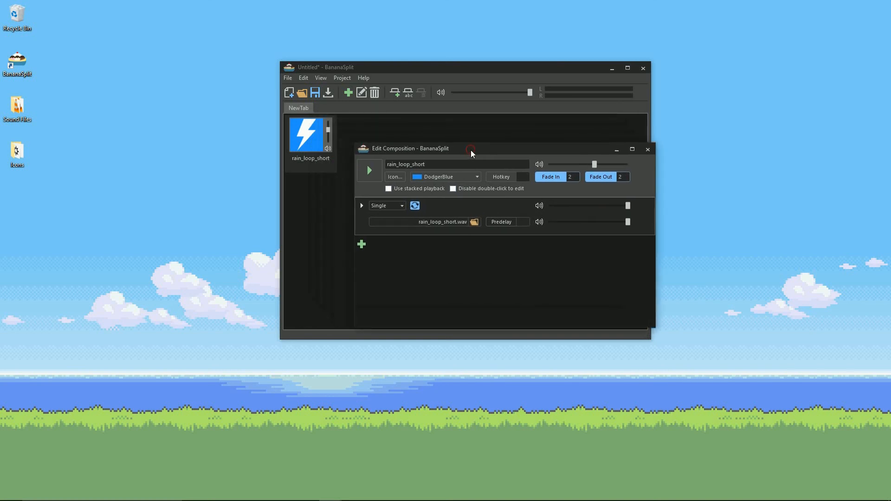
{"action": "left_click", "coordinate": [371, 171]}
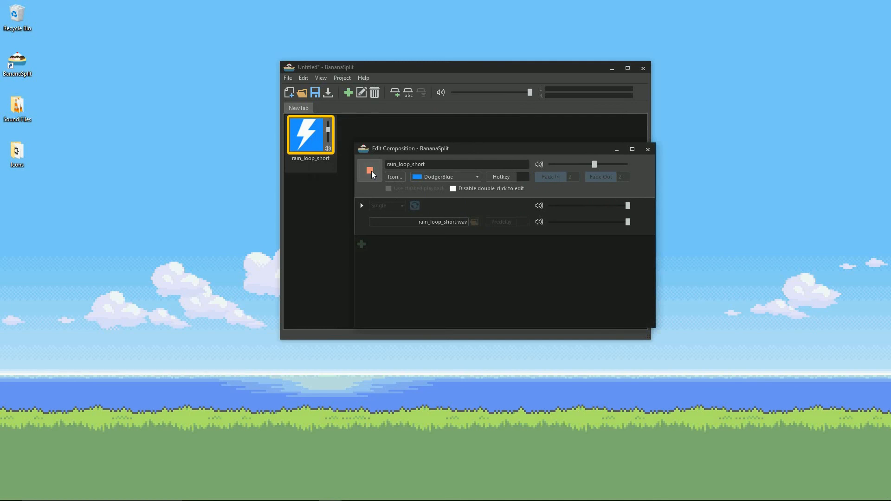
{"action": "left_click", "coordinate": [371, 171]}
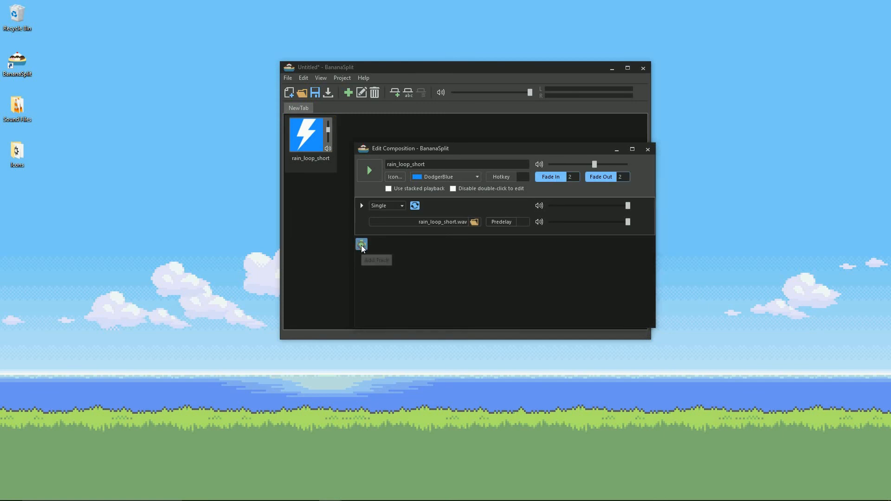
Step: Add a second track with the wind_loop sound file and preview it
{"action": "left_click", "coordinate": [361, 245]}
{"action": "left_click", "coordinate": [462, 284]}
{"action": "left_click", "coordinate": [721, 377]}
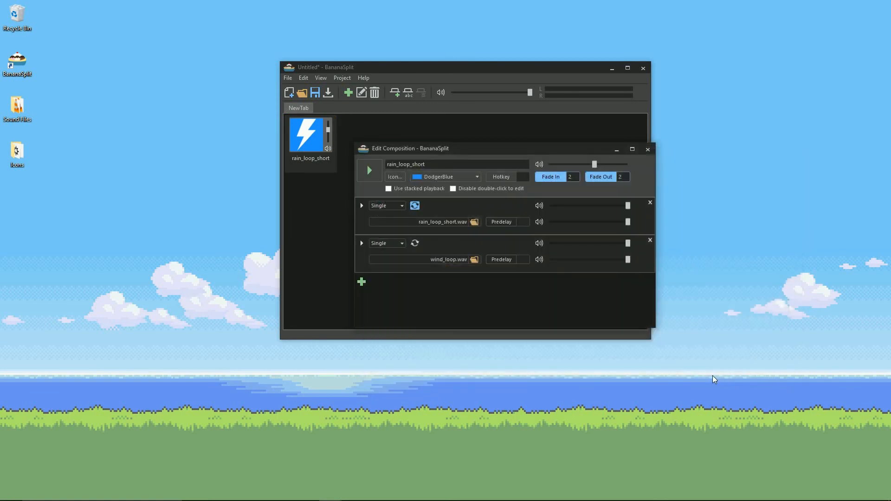
{"action": "left_click", "coordinate": [362, 243]}
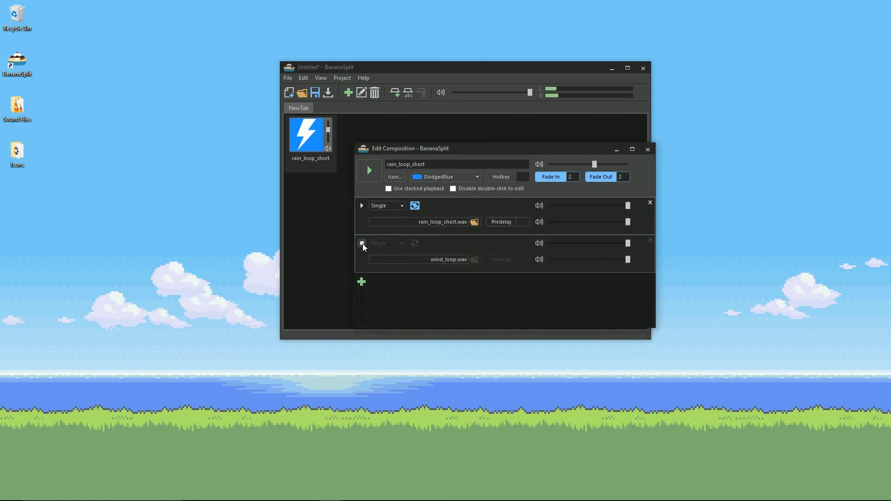
{"action": "left_click", "coordinate": [363, 244]}
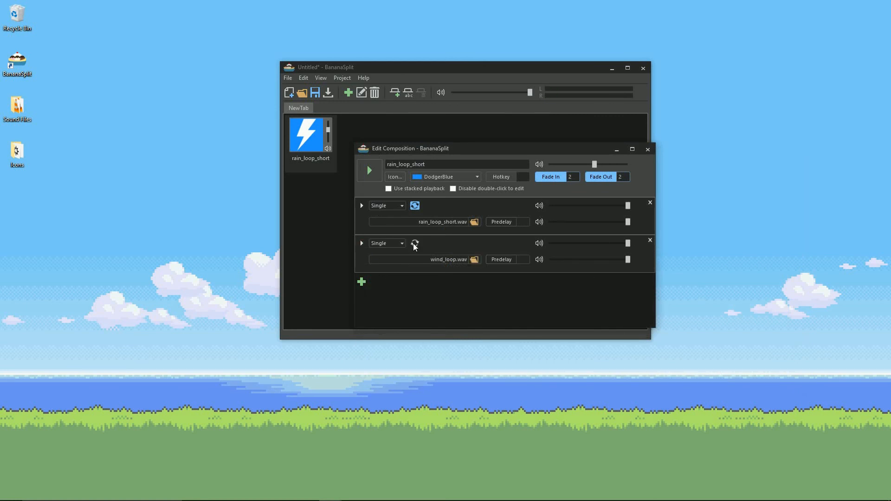
Step: Lower the wind_loop track's volume to about half while previewing that track
{"action": "left_click", "coordinate": [362, 244]}
{"action": "left_click_drag", "start_coordinate": [629, 244], "coordinate": [587, 245]}
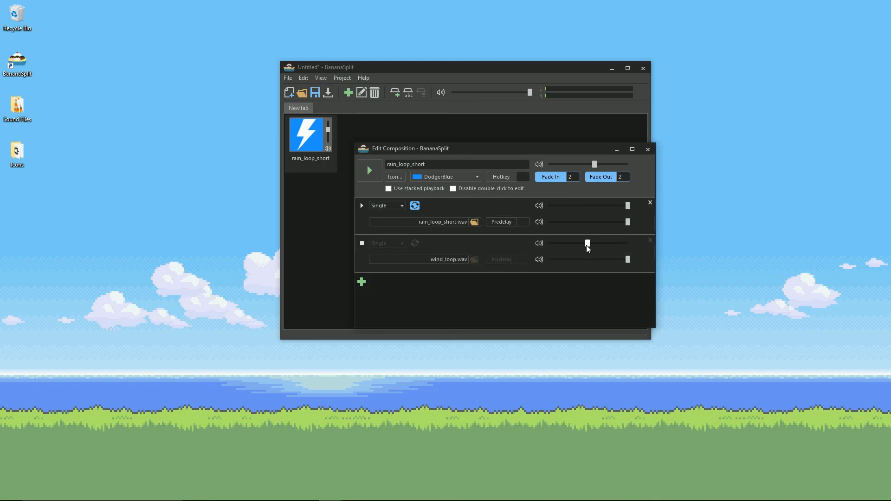
{"action": "left_click", "coordinate": [363, 243]}
Step: Raise the composition volume to full and lower the rain track's volume to about half, previewing the rain track
{"action": "left_click_drag", "start_coordinate": [596, 166], "coordinate": [632, 163]}
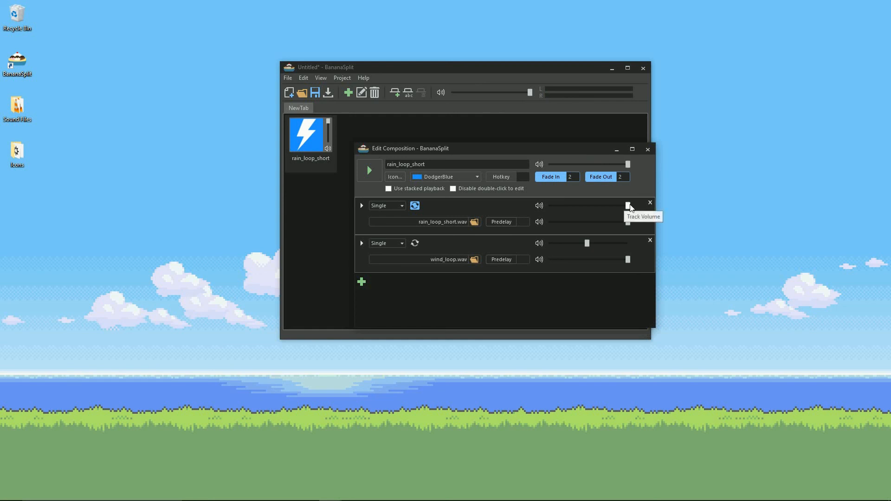
{"action": "left_click_drag", "start_coordinate": [612, 207], "coordinate": [590, 205]}
{"action": "left_click", "coordinate": [361, 207]}
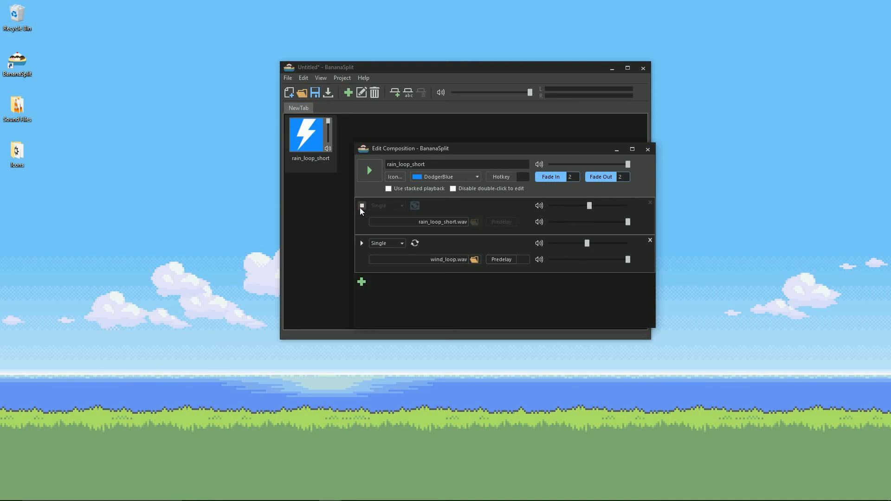
{"action": "left_click", "coordinate": [360, 207]}
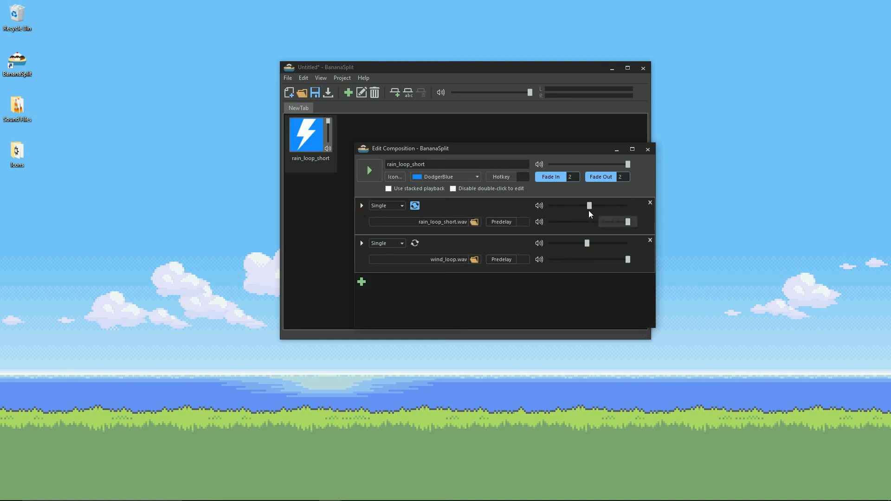
{"action": "left_click_drag", "start_coordinate": [589, 207], "coordinate": [588, 207]}
Step: Fine-tune the wind track's volume to slightly below half while previewing the track and the whole composition
{"action": "left_click", "coordinate": [362, 244]}
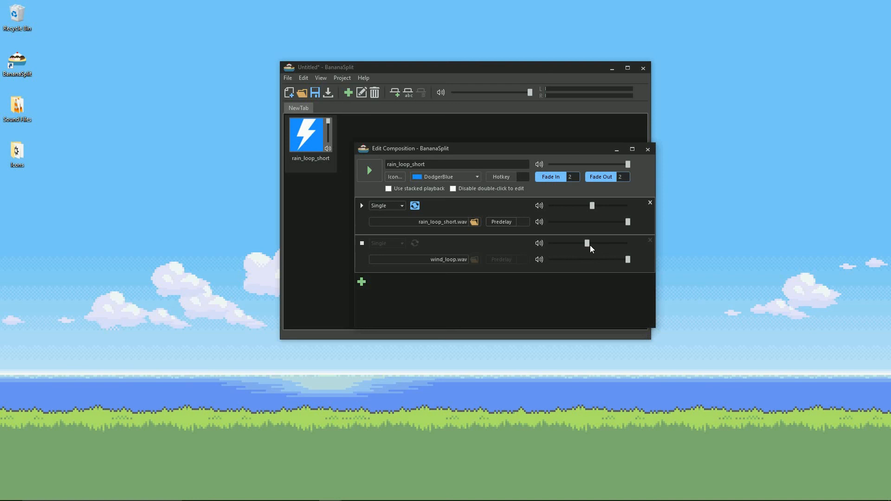
{"action": "left_click_drag", "start_coordinate": [587, 243], "coordinate": [590, 245]}
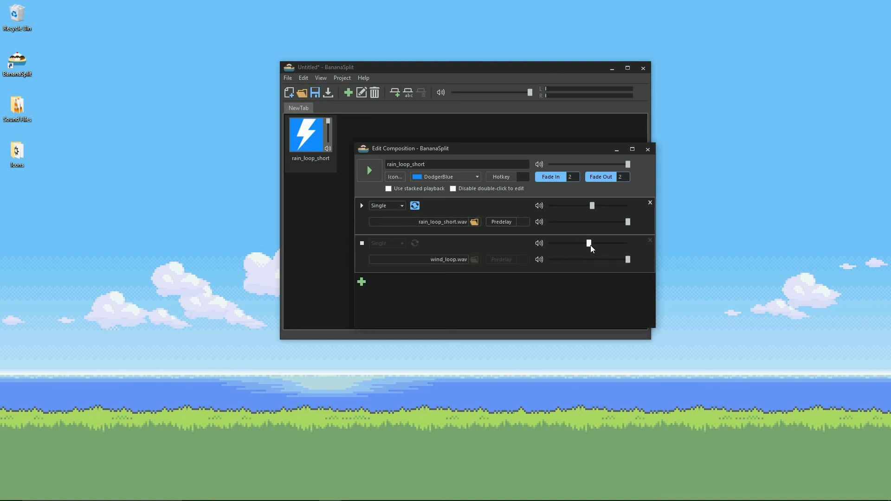
{"action": "left_click", "coordinate": [360, 244]}
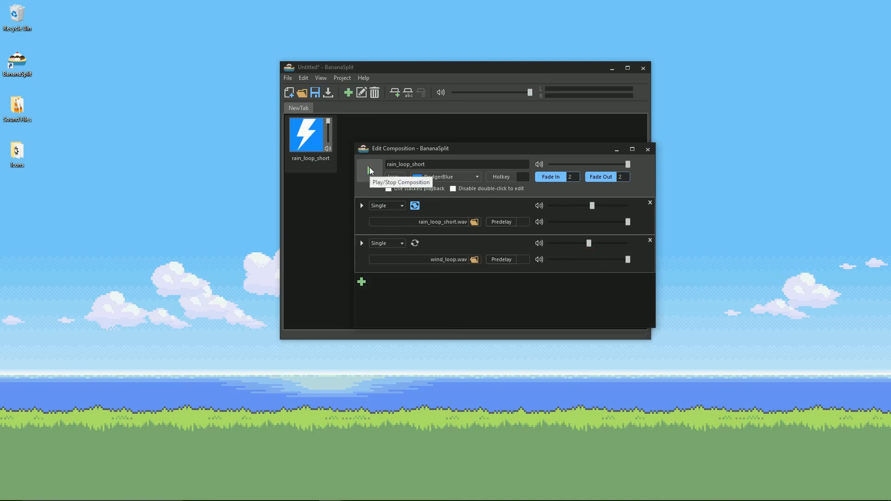
{"action": "left_click", "coordinate": [370, 169]}
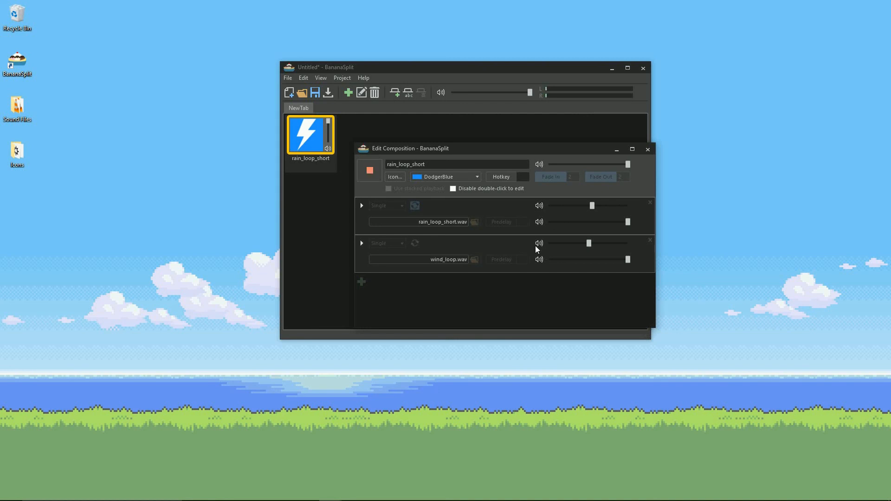
{"action": "left_click_drag", "start_coordinate": [588, 243], "coordinate": [584, 243]}
{"action": "left_click", "coordinate": [370, 171]}
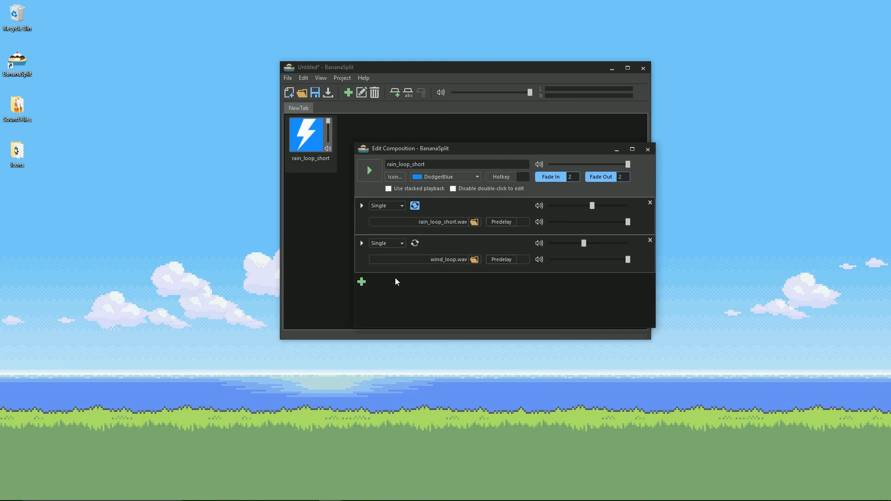
Step: Add a third track with the thunder_01 sound file and change its type to Random
{"action": "left_click", "coordinate": [361, 281]}
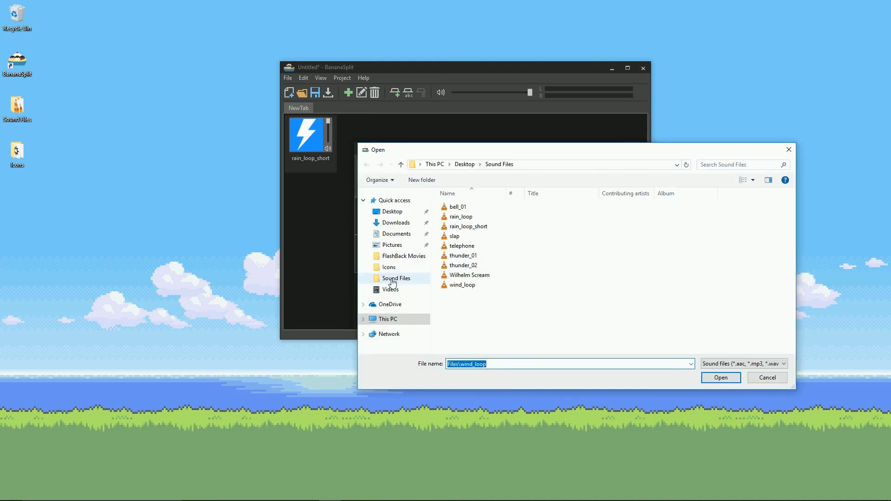
{"action": "left_click", "coordinate": [466, 256]}
{"action": "left_click", "coordinate": [714, 375]}
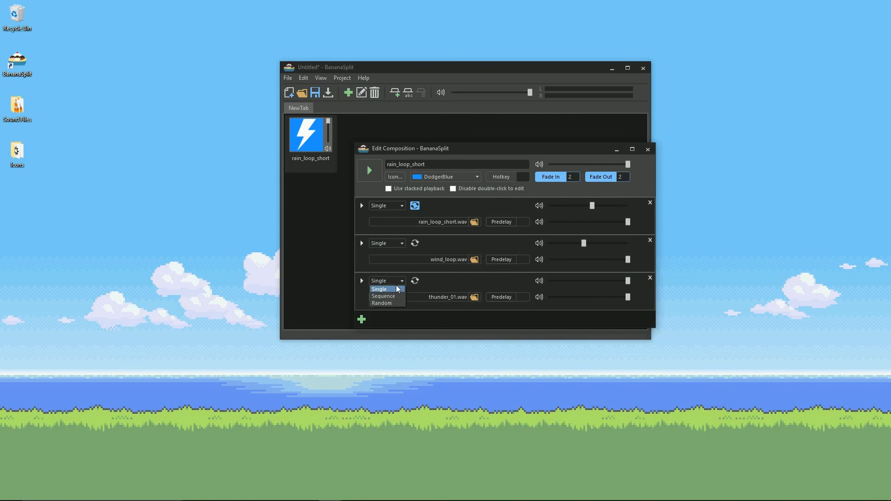
{"action": "left_click", "coordinate": [397, 303]}
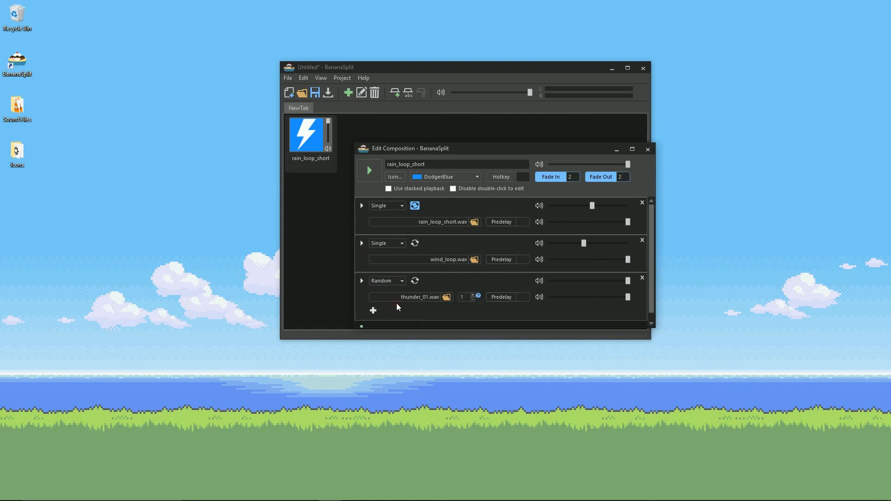
Step: Turn on looping for the wind track and add the thunder_02 sound file to the random track
{"action": "left_click", "coordinate": [415, 244]}
{"action": "left_click", "coordinate": [373, 311]}
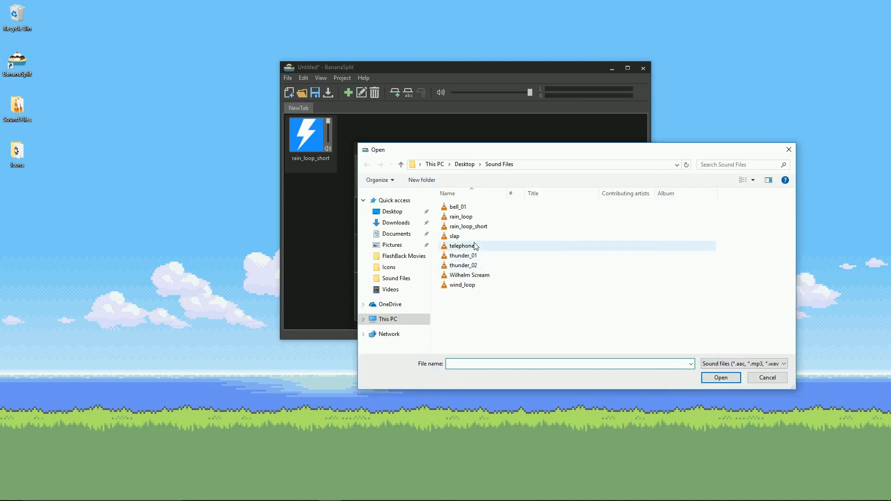
{"action": "left_click", "coordinate": [473, 265]}
{"action": "left_click", "coordinate": [720, 378]}
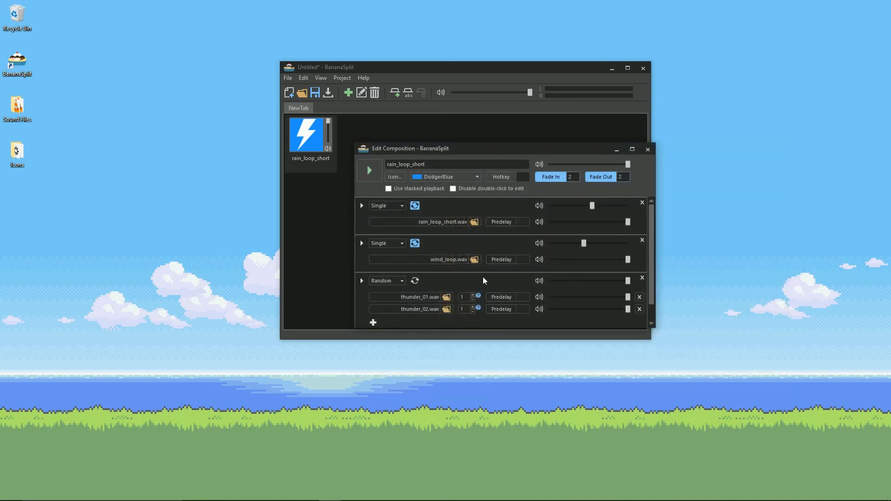
Step: Set the number beside thunder_02.wav to 2, lower its file volume to about three quarters, and preview the random track
{"action": "left_click", "coordinate": [472, 307]}
{"action": "left_click_drag", "start_coordinate": [626, 309], "coordinate": [617, 311]}
{"action": "left_click", "coordinate": [362, 281]}
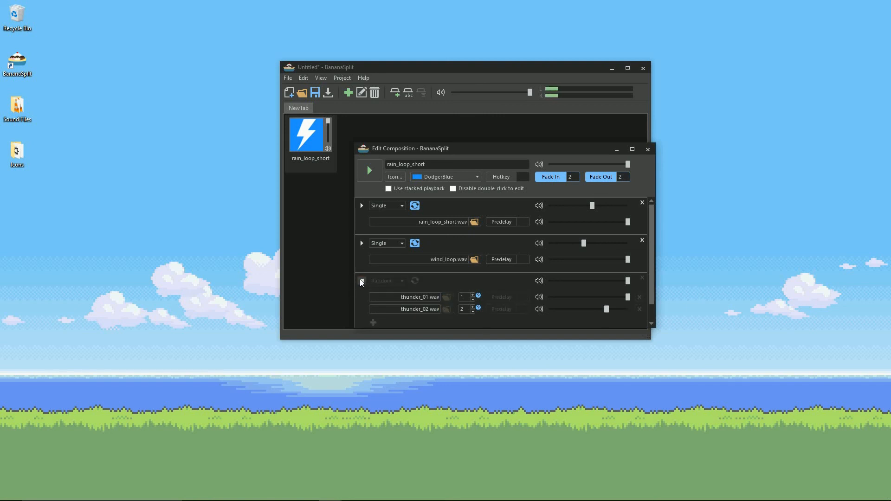
{"action": "left_click", "coordinate": [361, 281]}
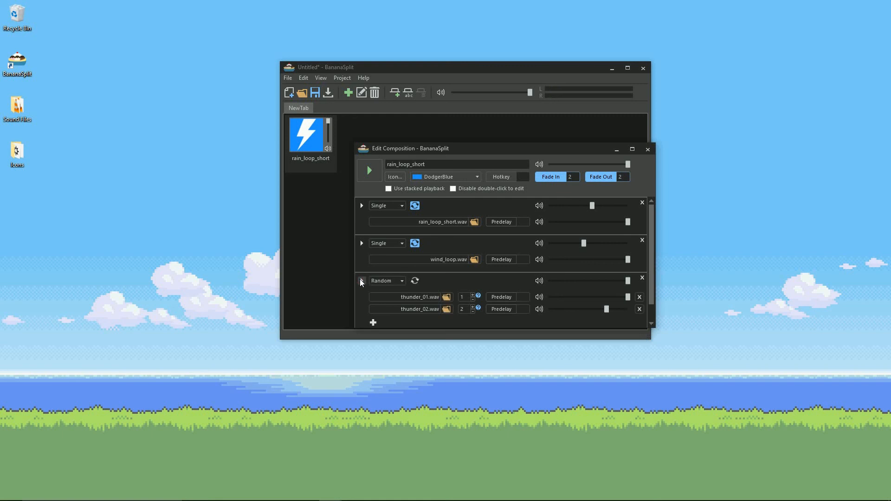
Step: Loop the random thunder track with time between loops of Min 2 and Max 4, and preview the full composition
{"action": "left_click", "coordinate": [415, 281]}
{"action": "left_click_drag", "start_coordinate": [499, 281], "coordinate": [479, 279]}
{"action": "type", "text": "2"}
{"action": "left_click", "coordinate": [520, 281]}
{"action": "left_click", "coordinate": [367, 172]}
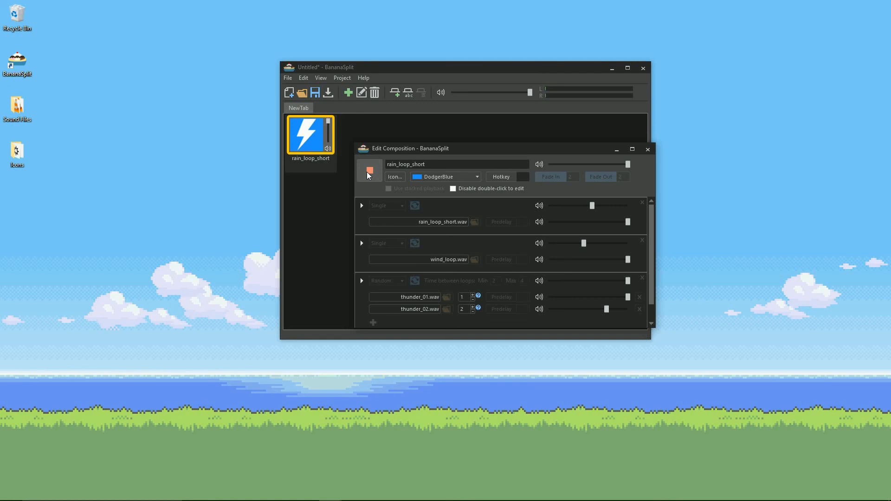
{"action": "left_click", "coordinate": [367, 172]}
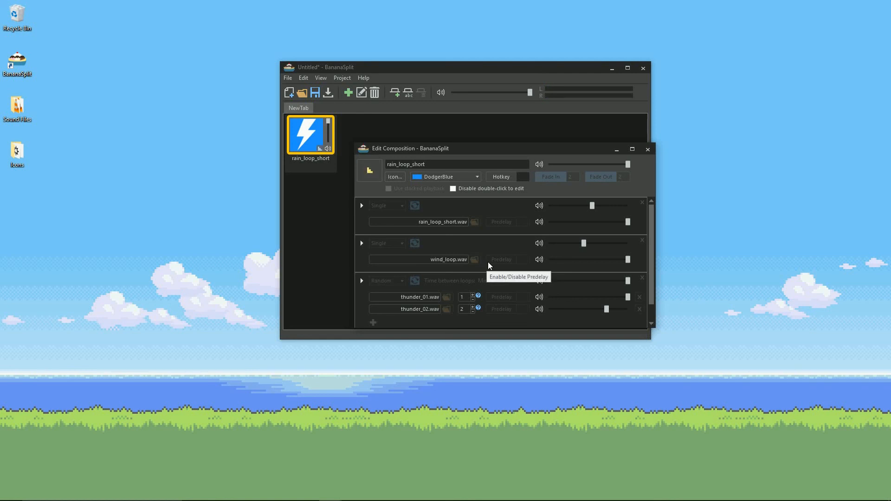